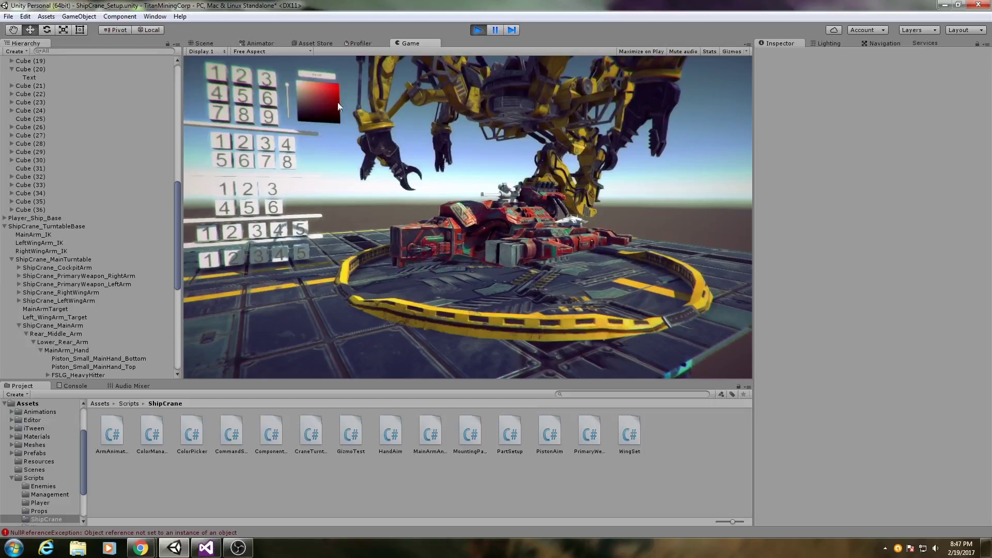
- Recolour the ship in the running game with the in-game colour picker: teal main paint and purple accent paint
drag(289, 84, 287, 94)
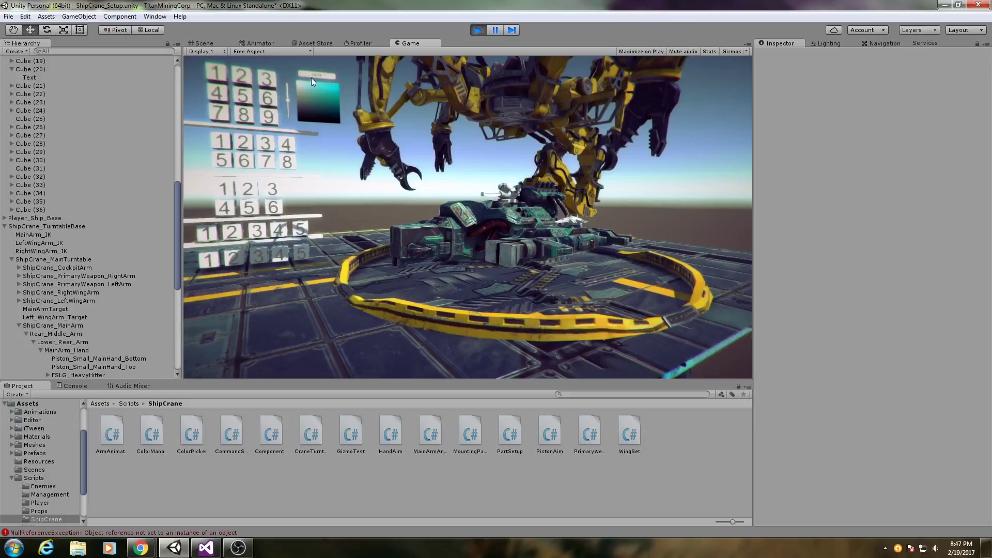
mouse_move(287, 100)
mouse_down()
mouse_move(287, 92)
mouse_move(286, 104)
mouse_up()
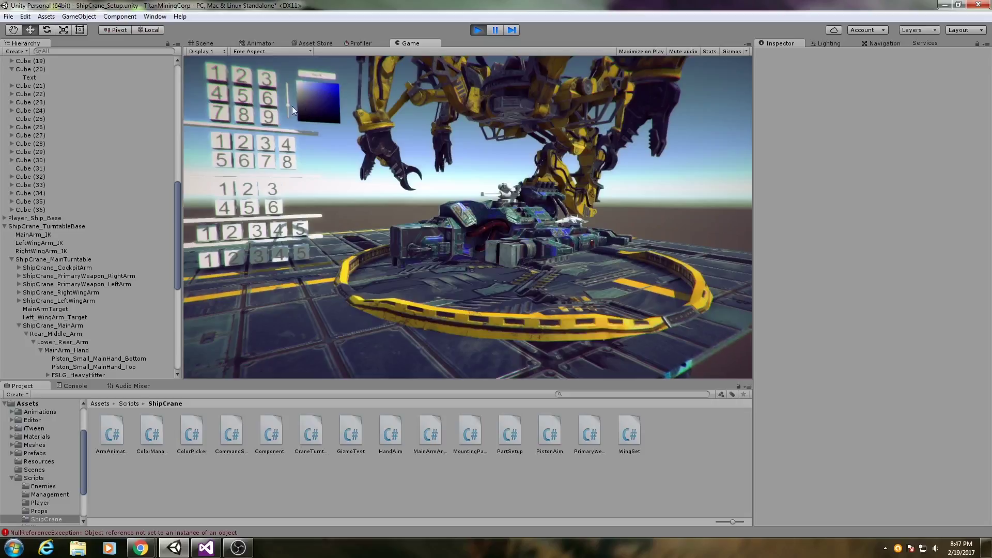
drag(287, 105, 287, 108)
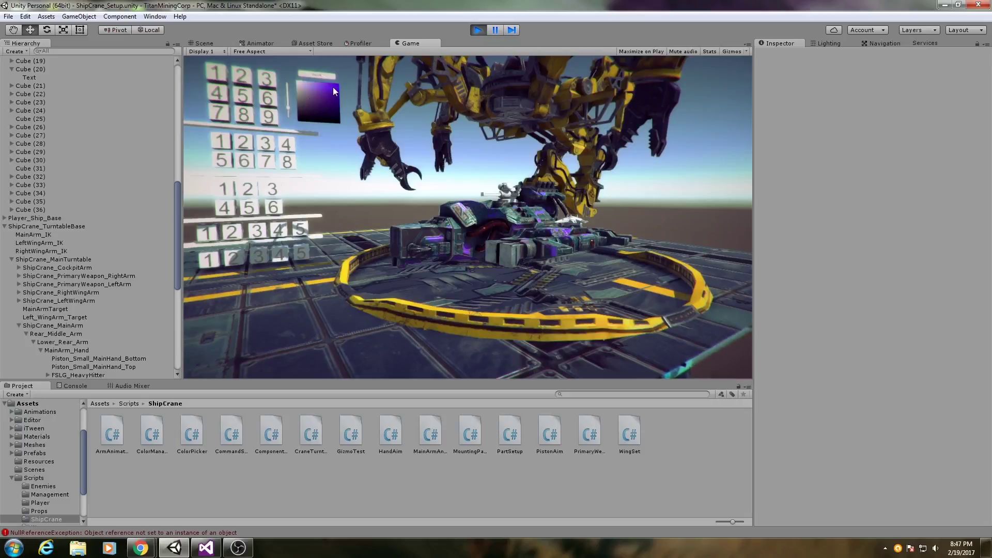
- Select the ship's left battering-ram wing in the Scene view and expand its material to examine the Main Paint and Accent Paint properties
click(204, 44)
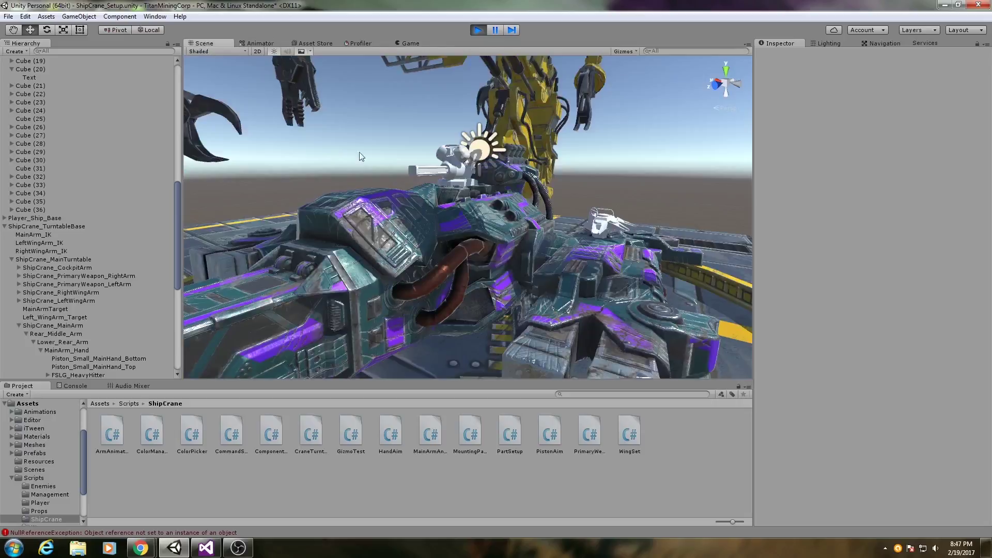
alt+drag(550, 206, 483, 246)
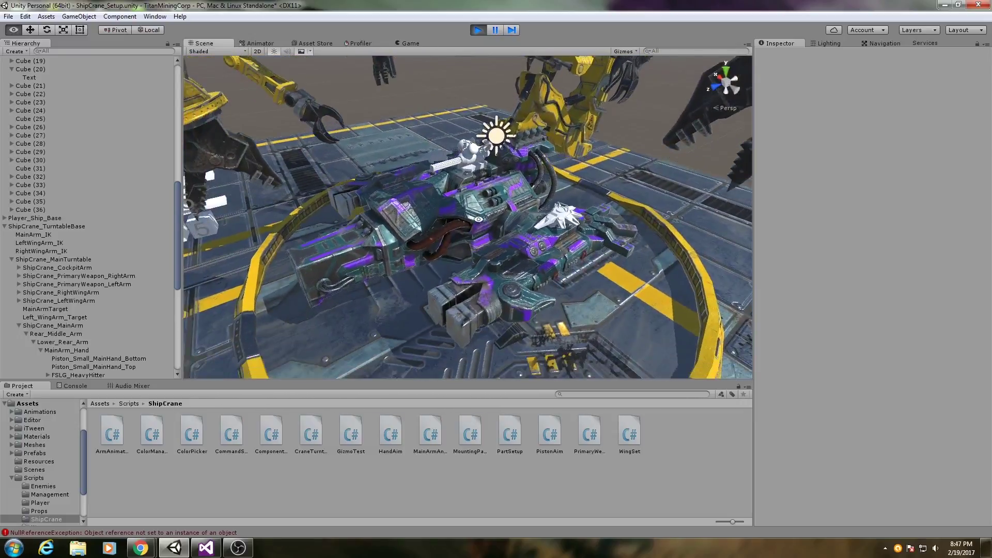
alt+right_drag(483, 246, 527, 257)
alt+drag(527, 257, 557, 242)
alt+right_drag(557, 242, 576, 289)
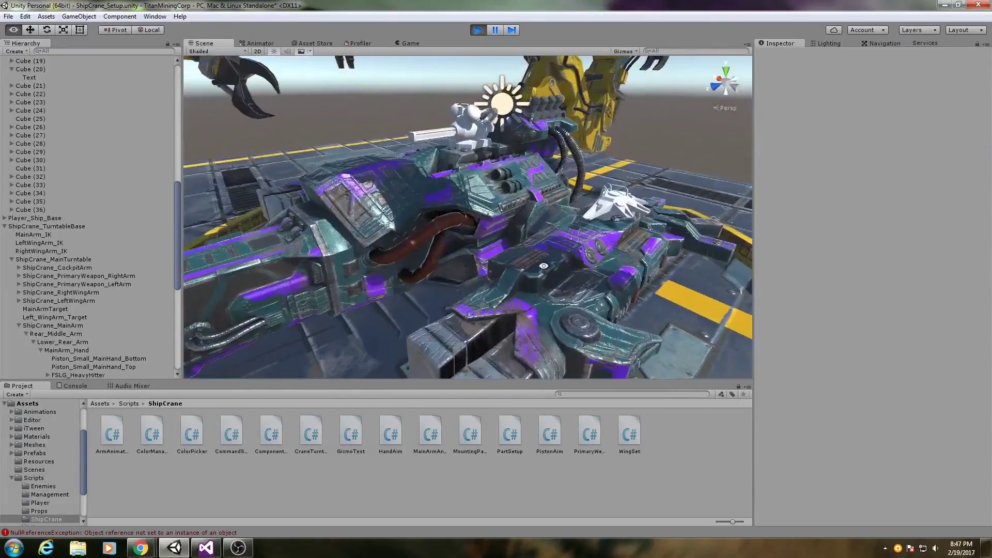
alt+drag(576, 289, 593, 293)
click(631, 334)
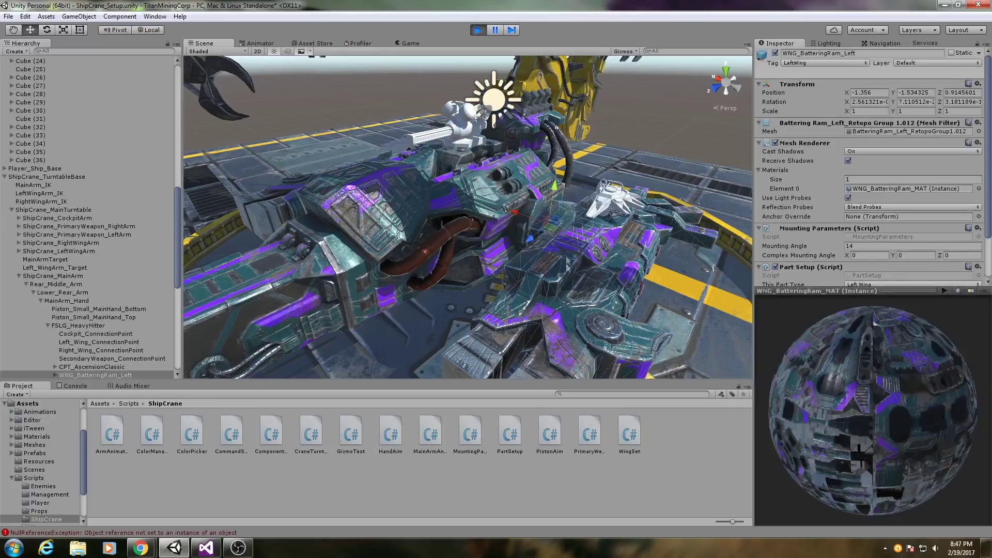
scroll(795, 202, down, 3)
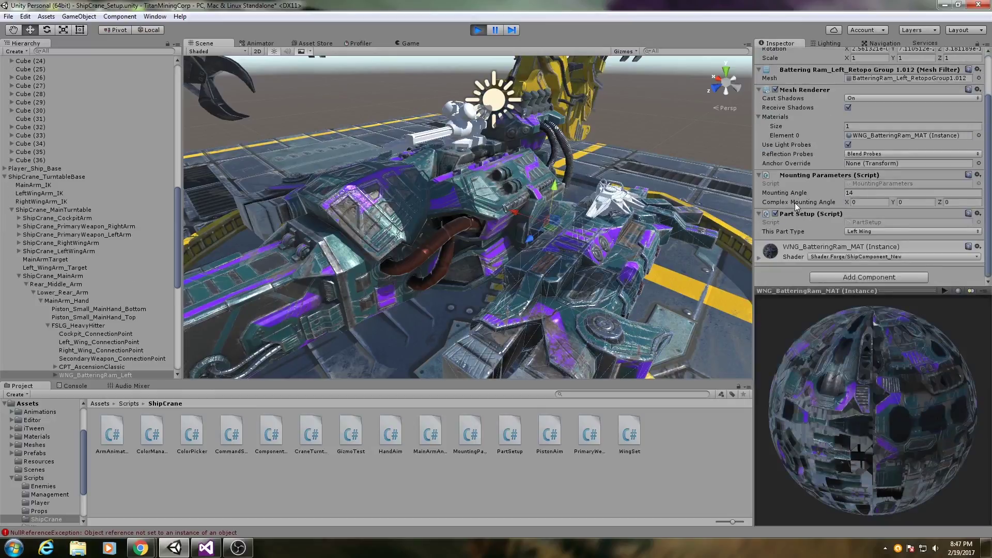
click(761, 257)
scroll(826, 253, down, 10)
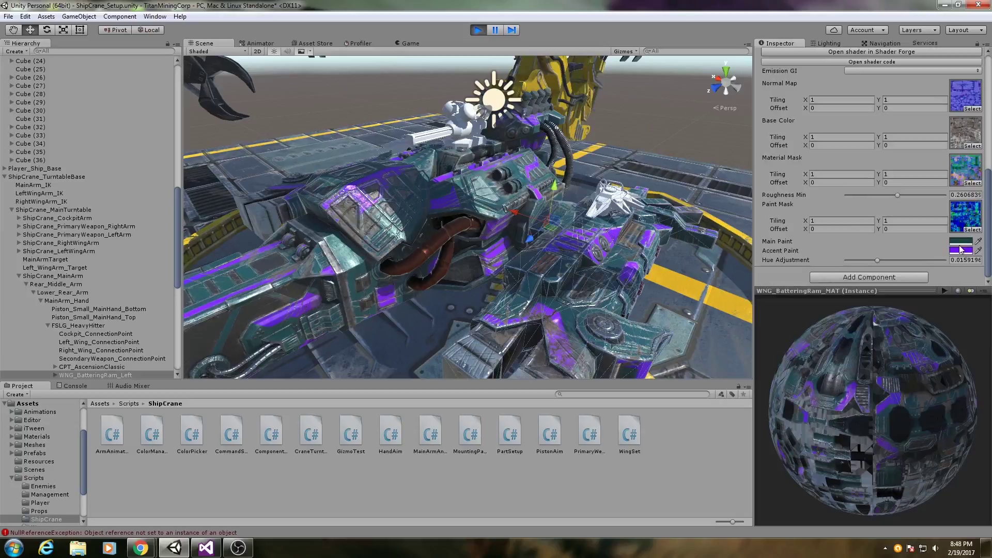
scroll(616, 162, up, 2)
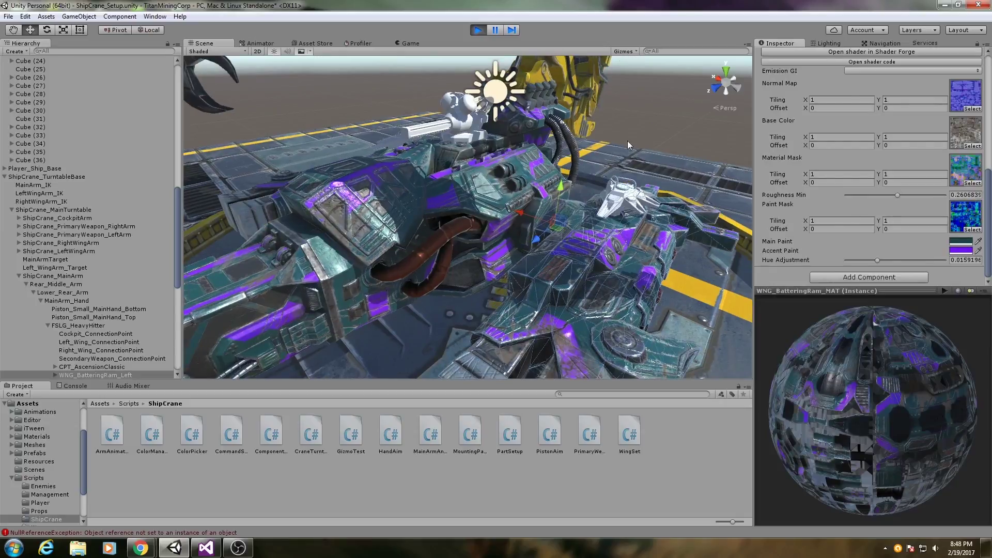
- Deselect the wing and examine the teal and purple paint on the ship's wings, hoses and front section from several angles
alt+drag(630, 145, 476, 212)
click(471, 62)
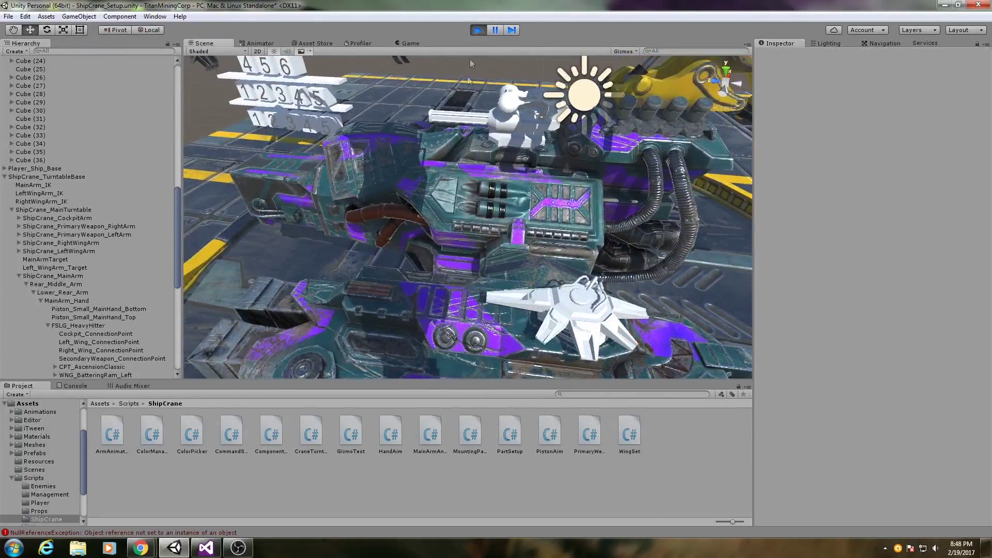
middle_drag(382, 331, 450, 248)
alt+drag(439, 264, 486, 274)
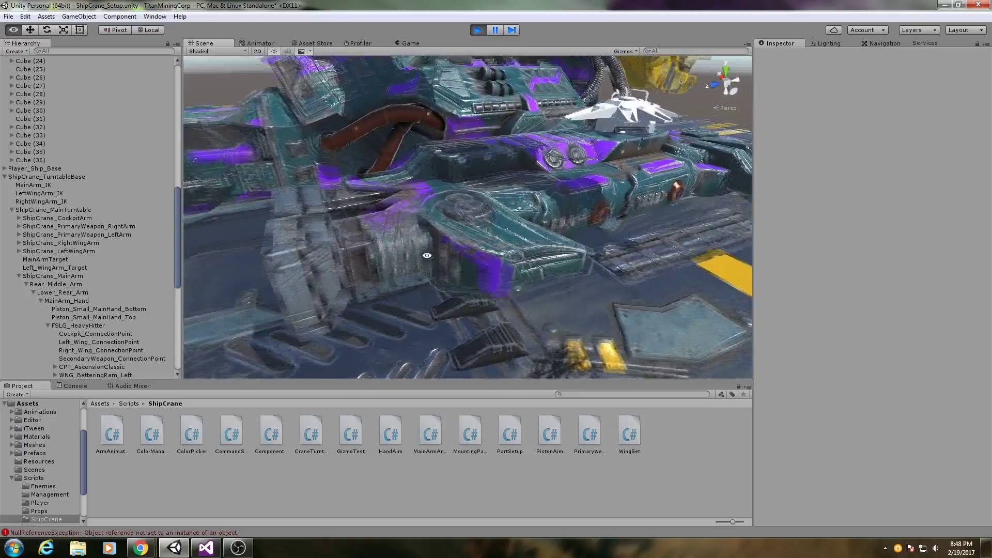
scroll(486, 296, up, 3)
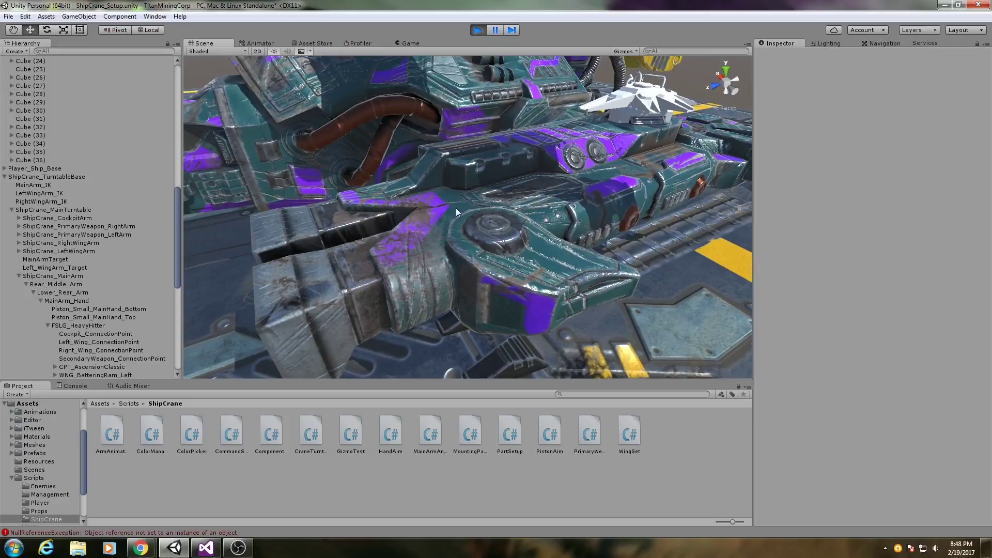
mouse_move(454, 227)
alt+mouse_down()
mouse_move(455, 206)
mouse_move(459, 223)
alt+mouse_up()
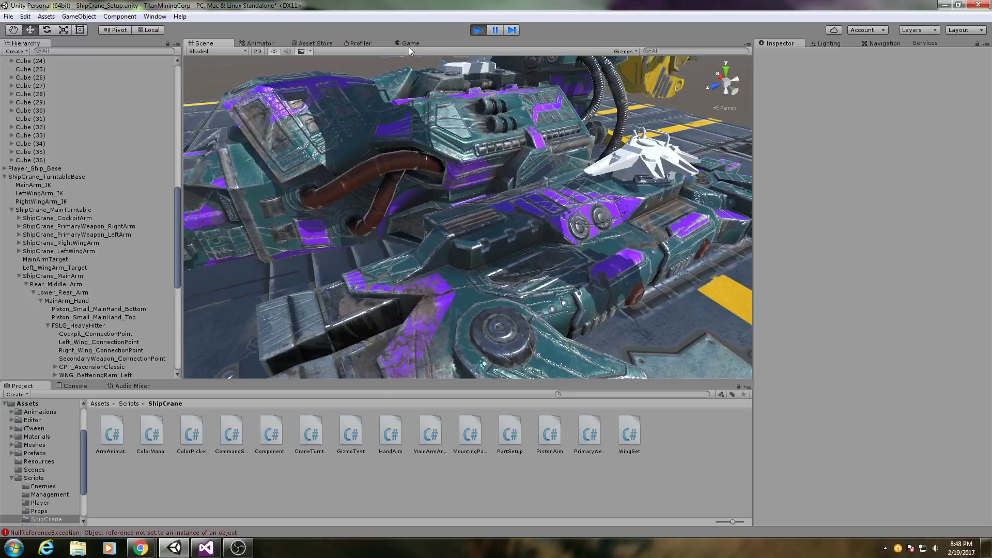
alt+drag(437, 207, 534, 267)
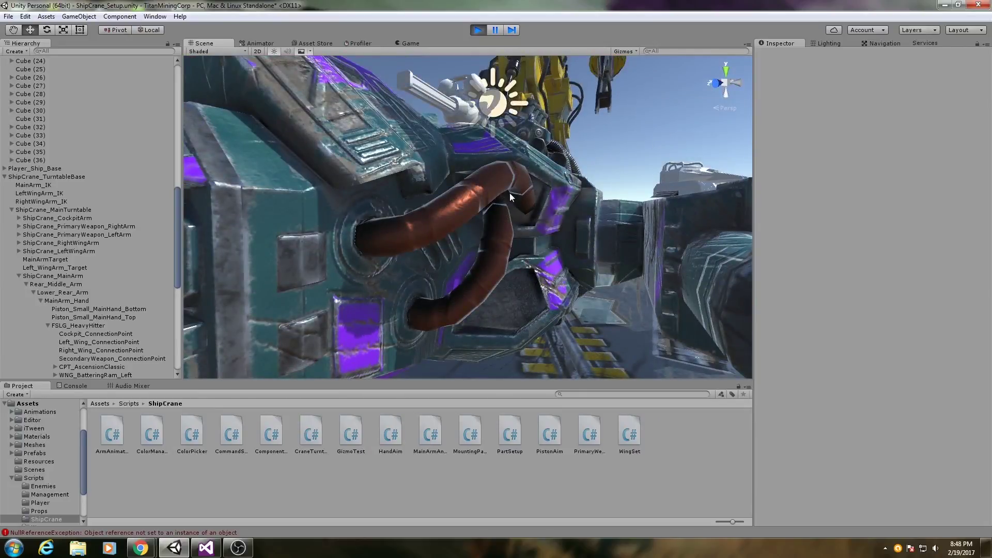
alt+drag(454, 232, 513, 283)
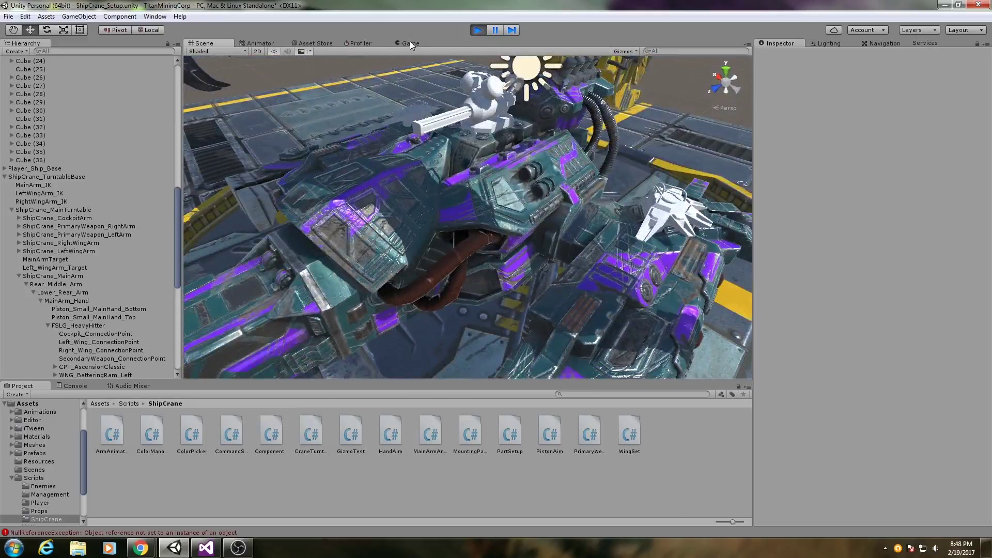
middle_drag(354, 232, 451, 203)
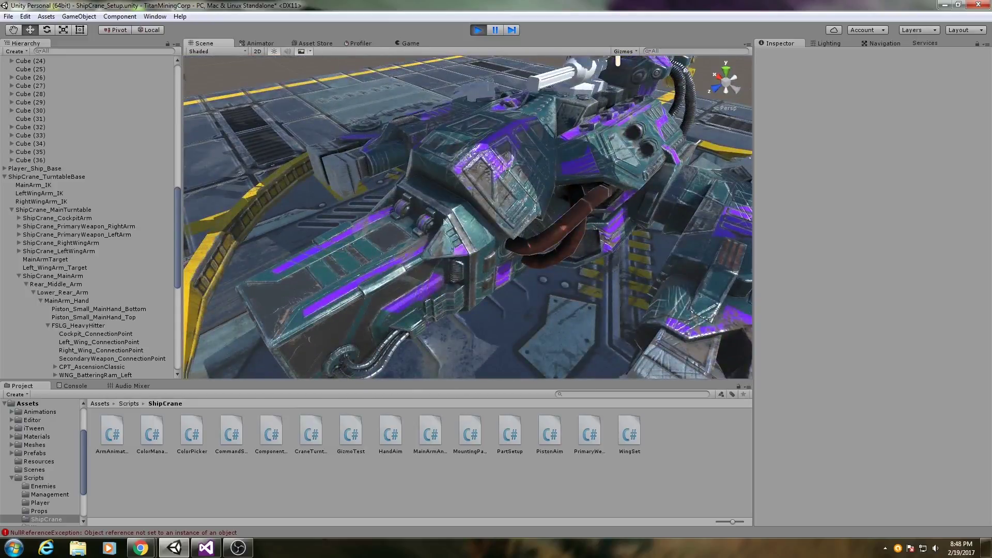
- Change the ship's main paint to orange with the in-game colour picker and inspect the repainted ship in the Scene view
click(409, 43)
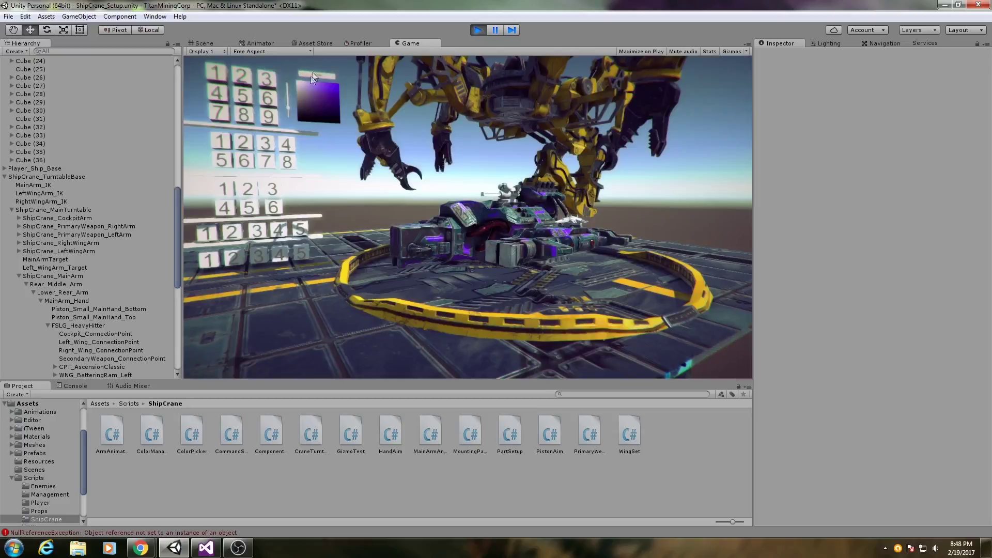
mouse_move(287, 106)
mouse_down()
mouse_move(291, 90)
mouse_move(326, 89)
mouse_move(334, 104)
mouse_up()
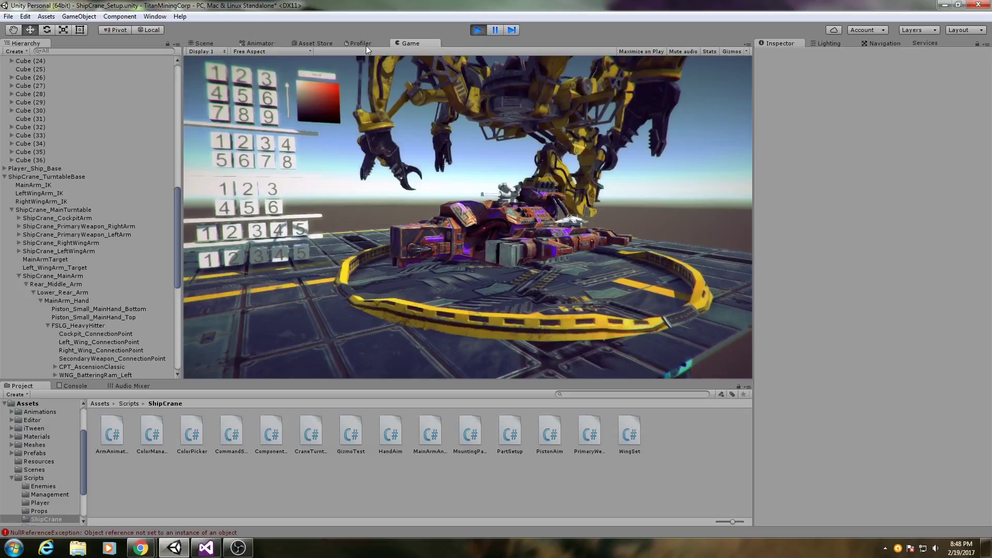
click(206, 44)
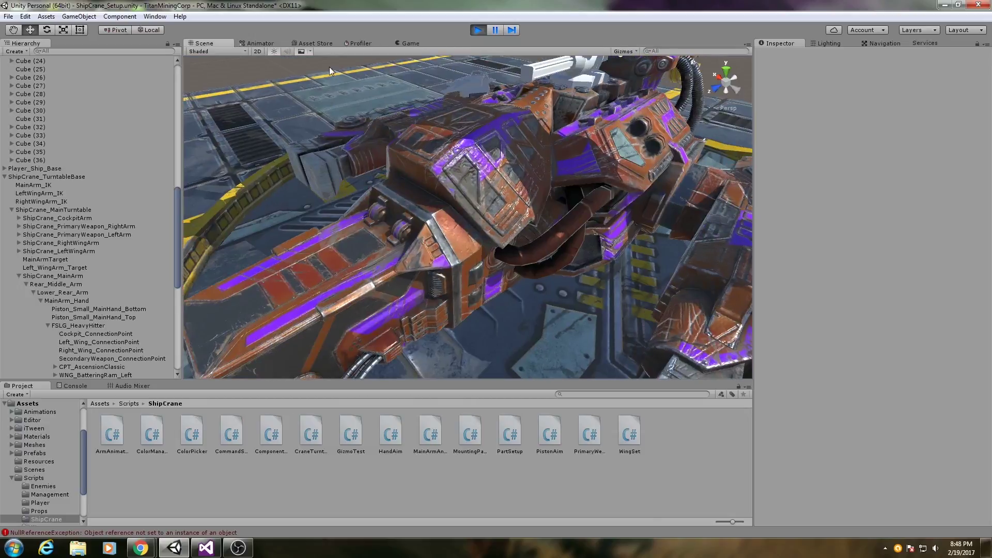
alt+drag(330, 66, 467, 289)
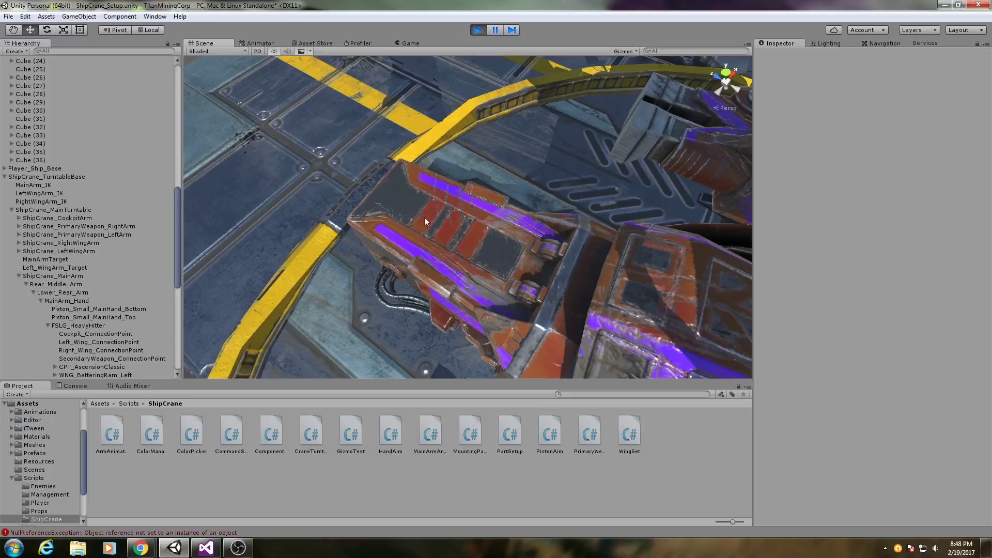
alt+drag(503, 222, 586, 294)
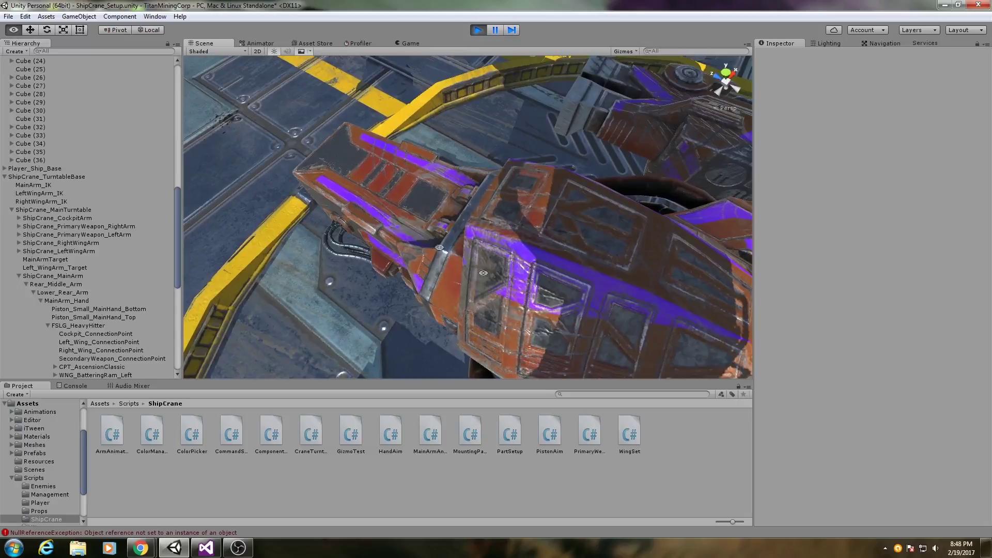
alt+drag(434, 244, 526, 268)
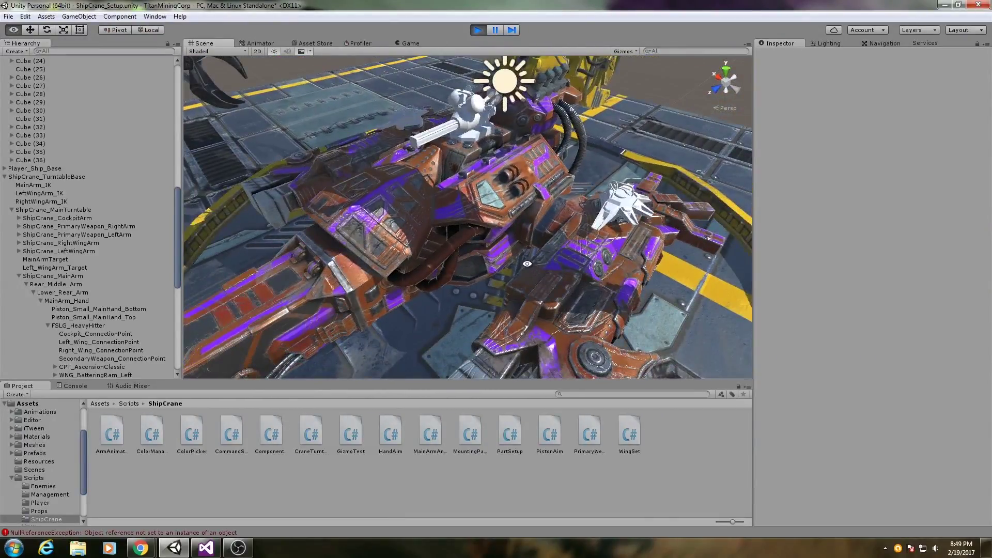
alt+drag(428, 244, 493, 242)
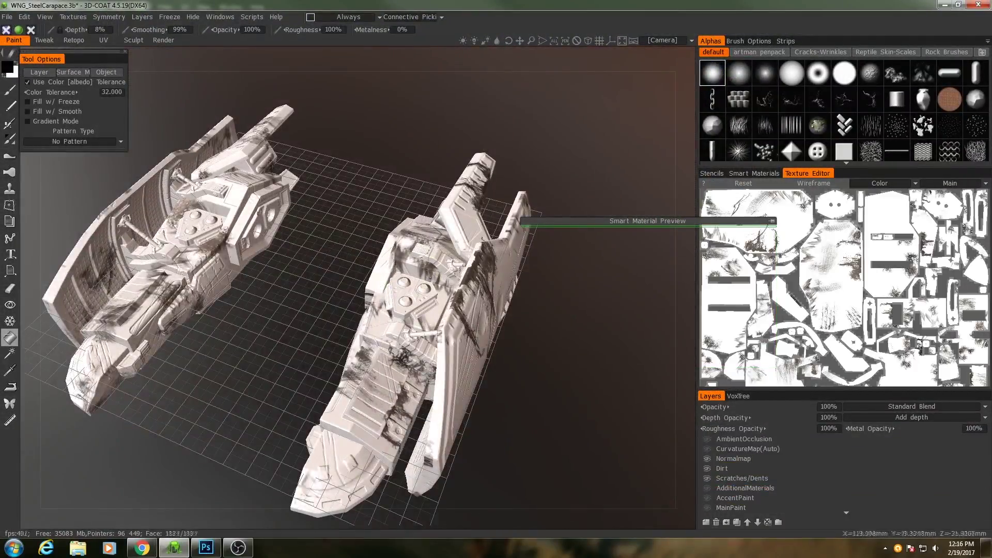
click(74, 18)
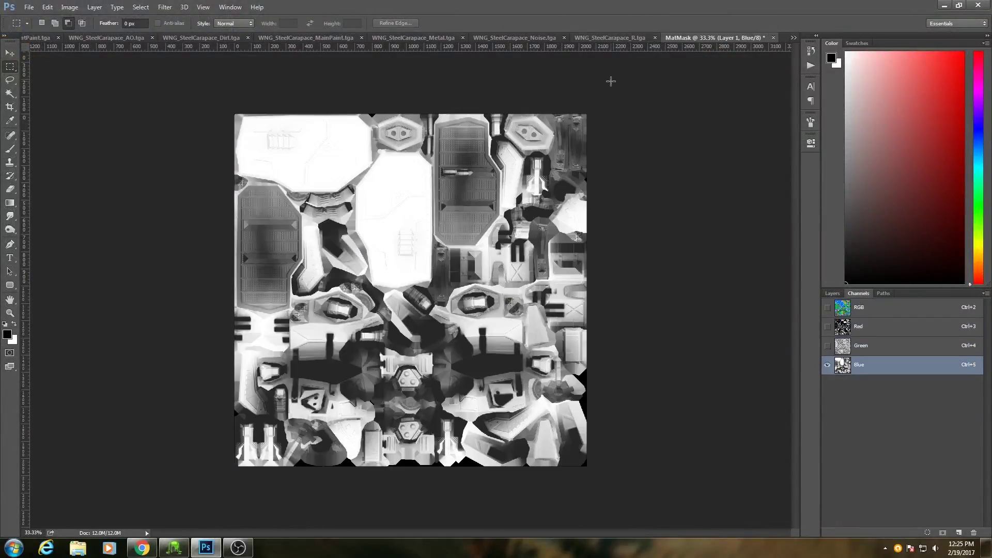
- Create a new Photoshop document named PaintMask
key(ctrl+n)
key(Return)
- Bring up the WNG_SteelCarapace_AccentPaint.tga document, view the layers and the Red and RGB channels, and return to PaintMask
click(793, 37)
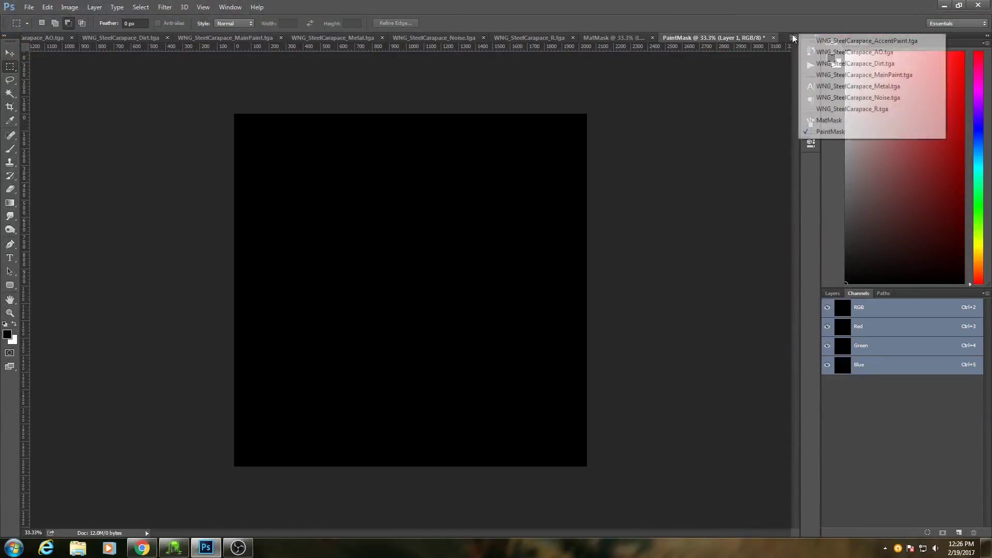
click(867, 40)
click(832, 293)
click(858, 293)
click(861, 331)
click(860, 308)
click(833, 293)
click(794, 37)
click(831, 132)
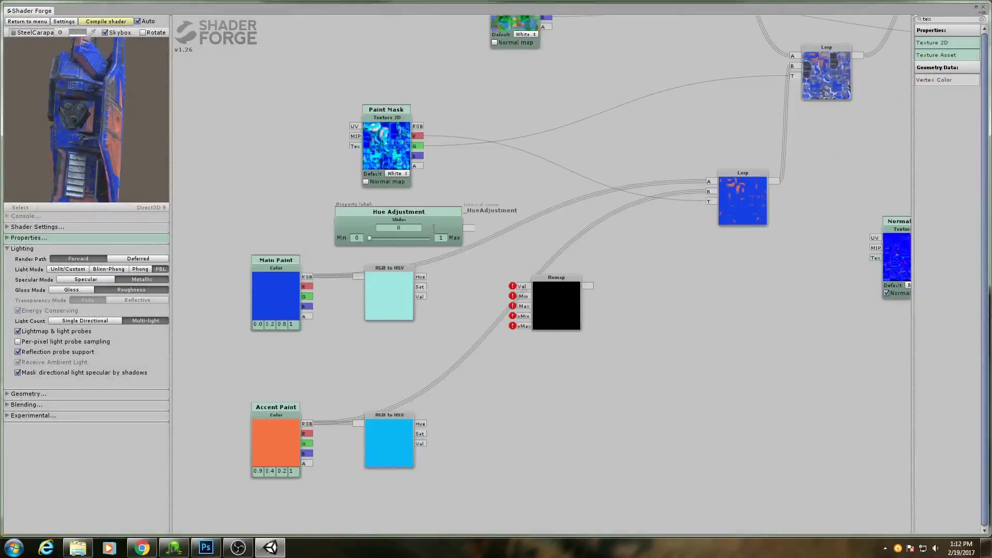
- In Shader Forge, set the Hue Adjustment slider's maximum to 0.05 and its value to about 0.032, and reposition its node
click(362, 238)
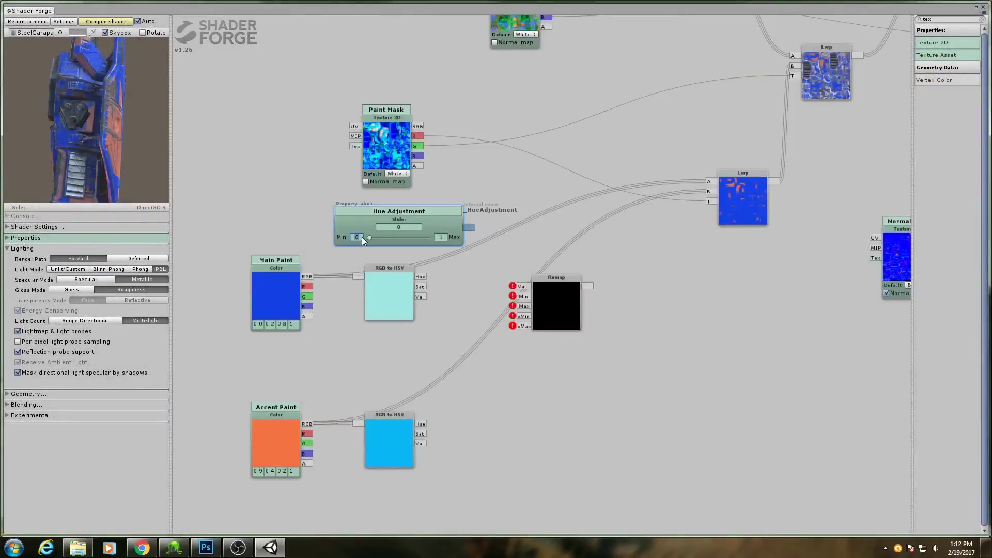
click(387, 135)
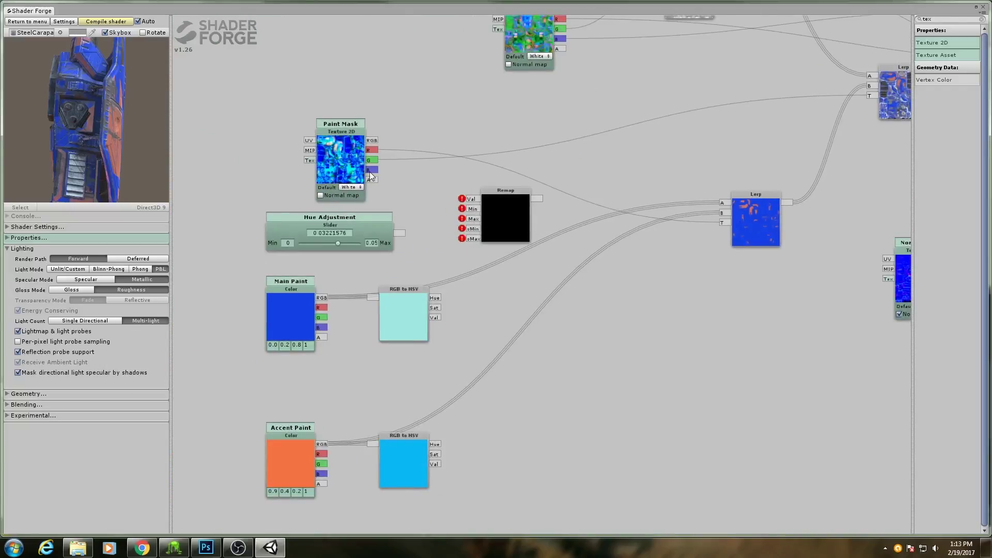
drag(372, 215, 274, 219)
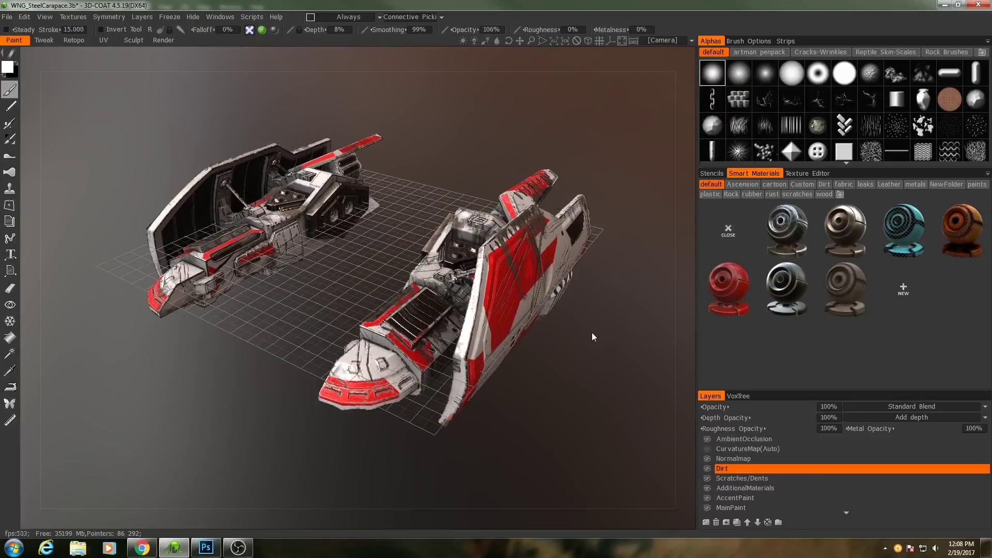
- Switch to 3D-Coat and examine the worn red and white texturing on both WNG_SteelCarapace wing models from several angles and close up
middle_drag(592, 336, 598, 365)
drag(598, 364, 426, 336)
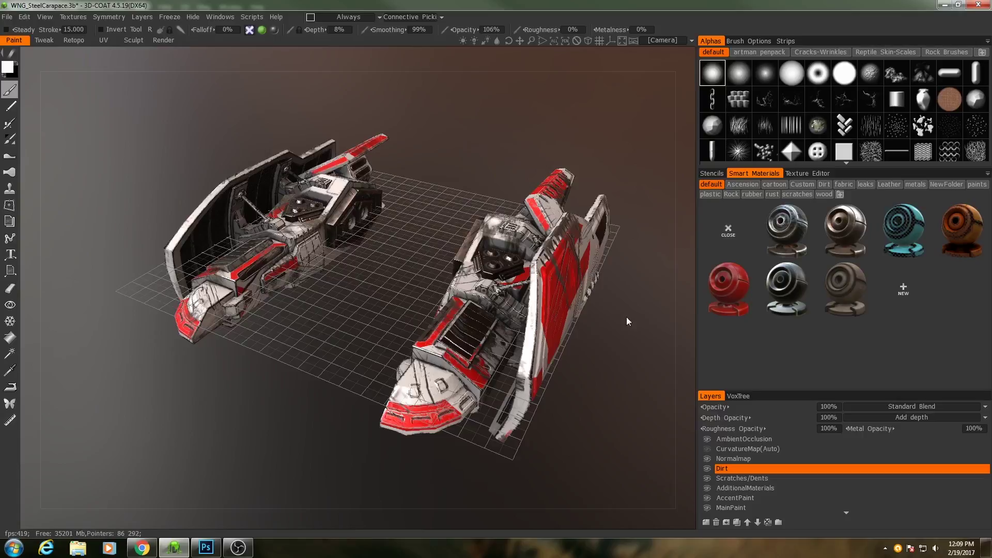
drag(622, 312, 615, 356)
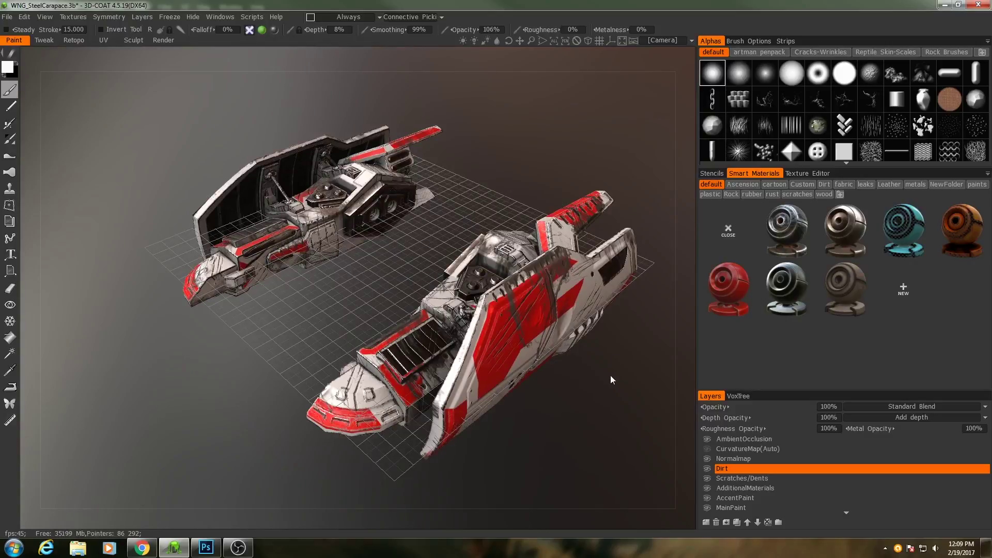
drag(611, 377, 607, 345)
scroll(439, 356, up, 3)
drag(437, 356, 463, 239)
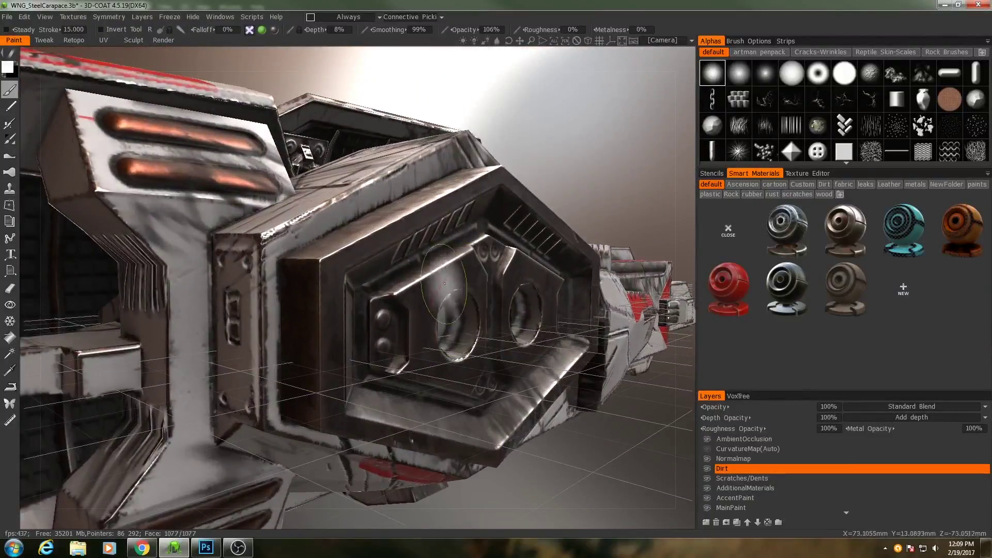
mouse_move(445, 299)
alt+mouse_down()
mouse_move(498, 310)
mouse_move(460, 297)
mouse_move(370, 336)
mouse_move(338, 310)
mouse_move(327, 326)
mouse_move(384, 301)
alt+mouse_up()
scroll(413, 310, down, 5)
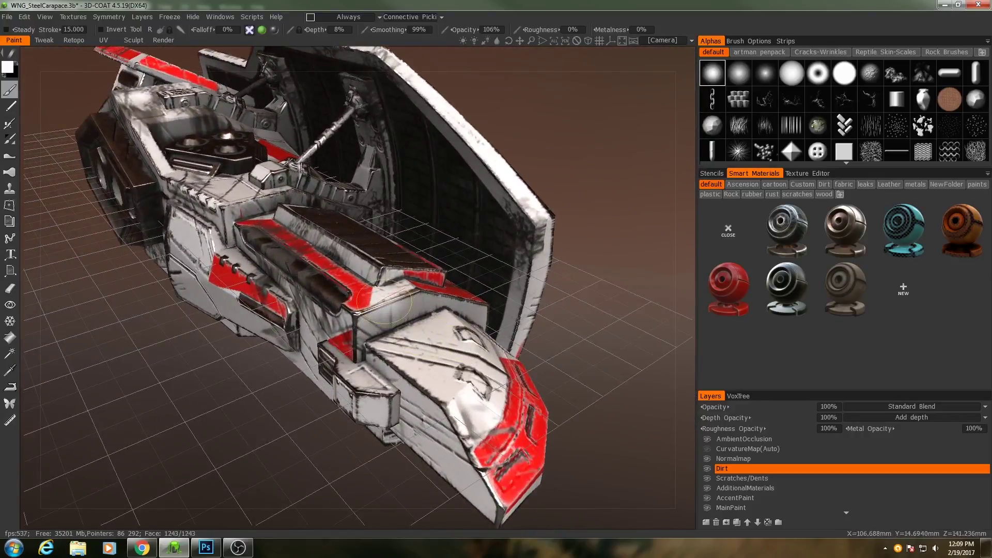
drag(384, 302, 504, 218)
scroll(279, 323, down, 5)
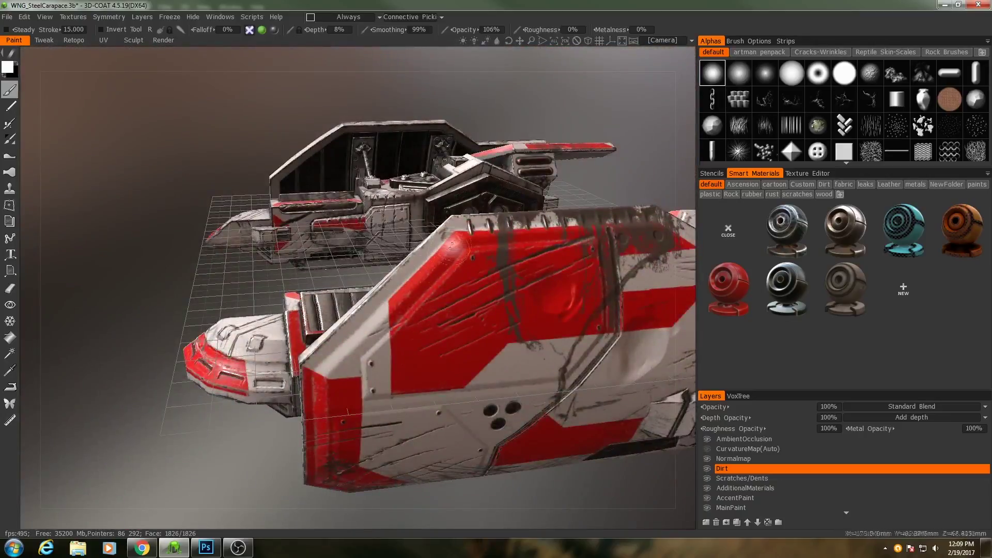
- Examine the red and white paint, scratches and dirt on the outer hull and inner sides of both wing models
drag(544, 307, 467, 294)
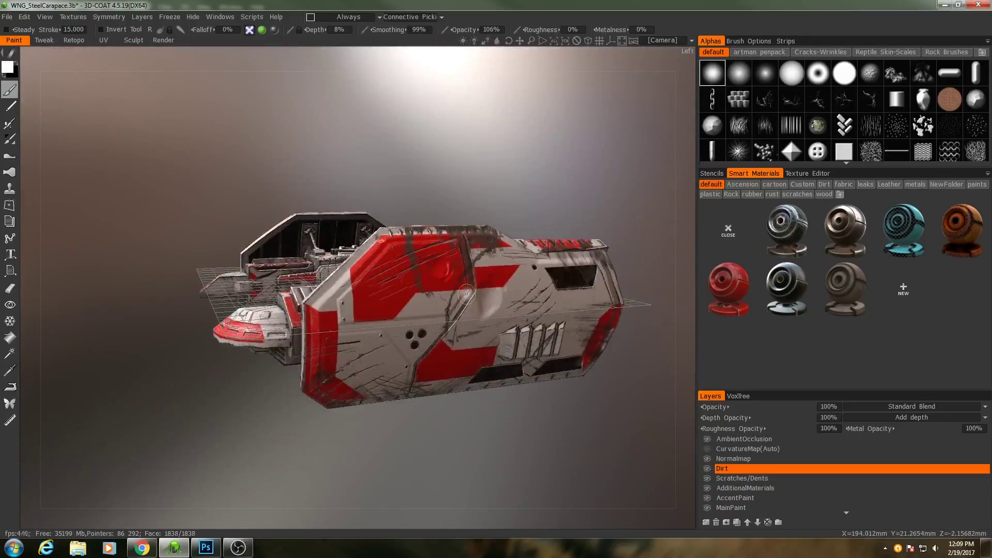
scroll(419, 310, up, 4)
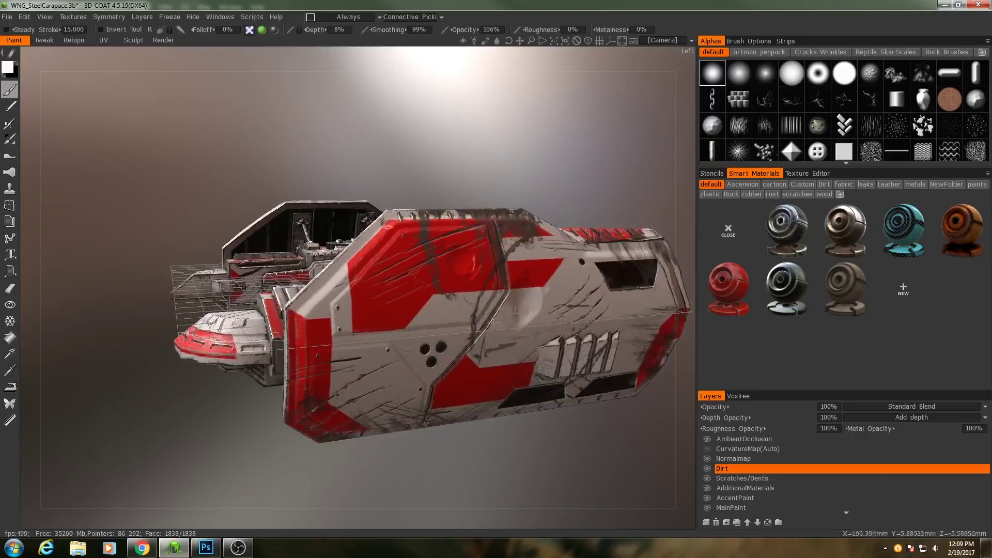
mouse_move(419, 310)
alt+mouse_down()
mouse_move(480, 305)
mouse_move(502, 325)
alt+mouse_up()
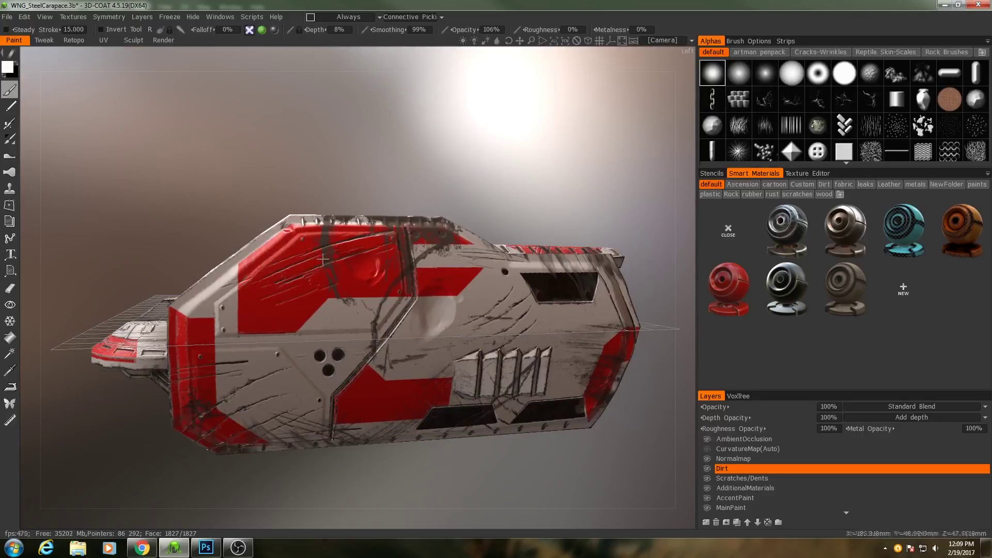
middle_drag(323, 259, 334, 267)
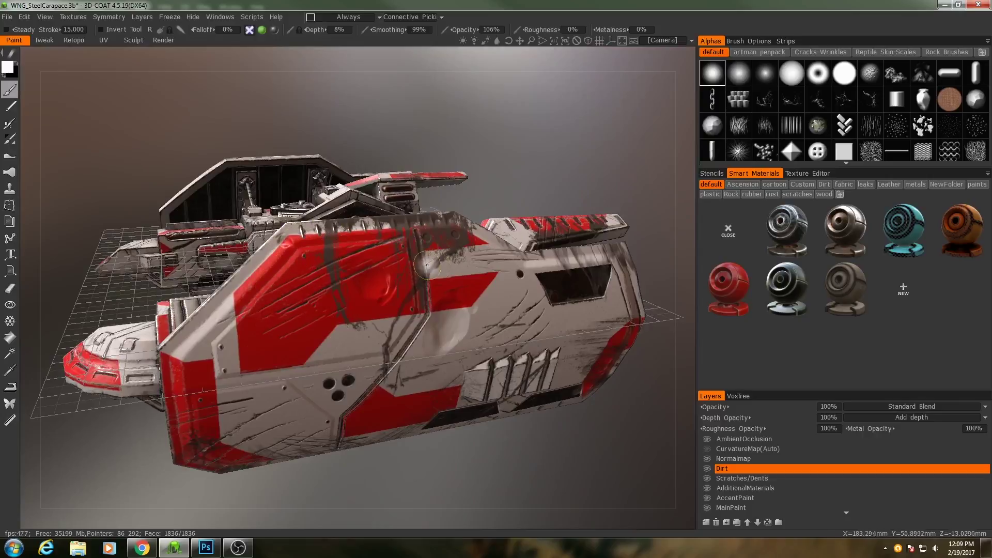
mouse_move(338, 292)
middle_down()
mouse_move(384, 290)
mouse_move(405, 326)
middle_up()
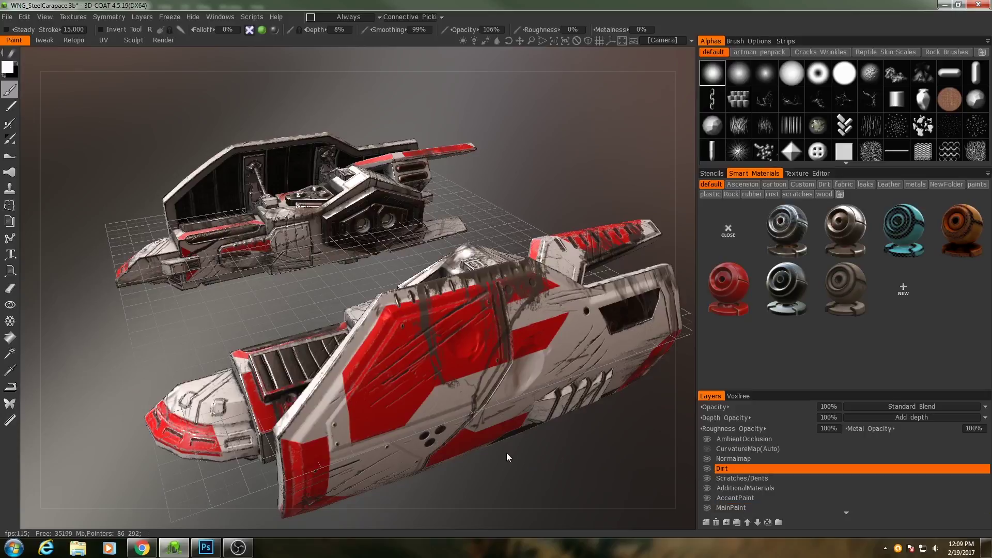
drag(506, 453, 563, 434)
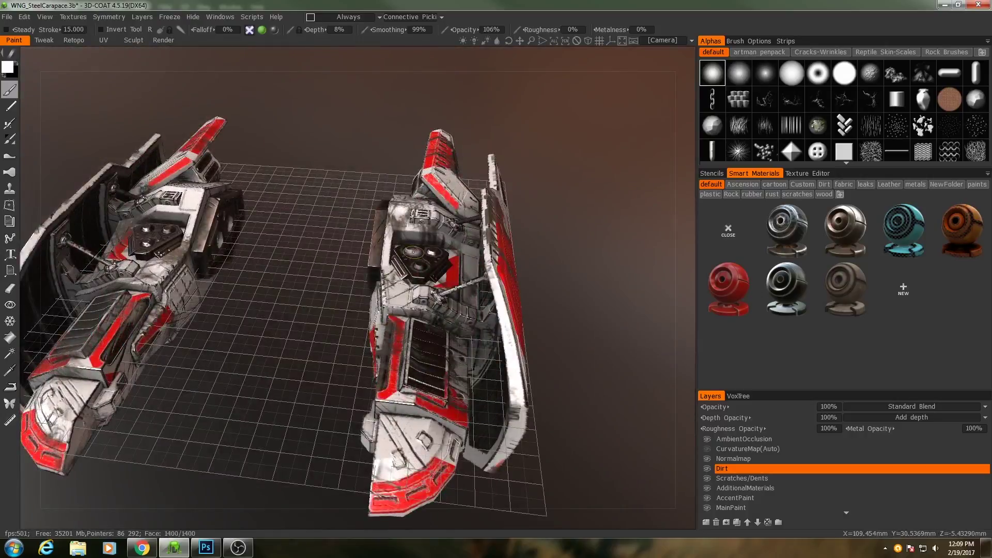
drag(341, 312, 363, 323)
scroll(364, 323, up, 2)
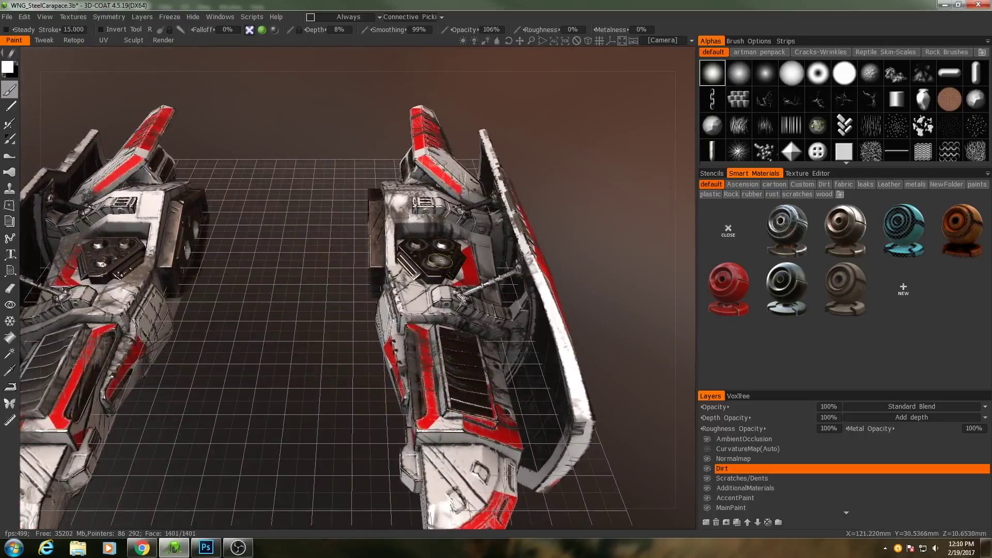
alt+drag(440, 260, 420, 283)
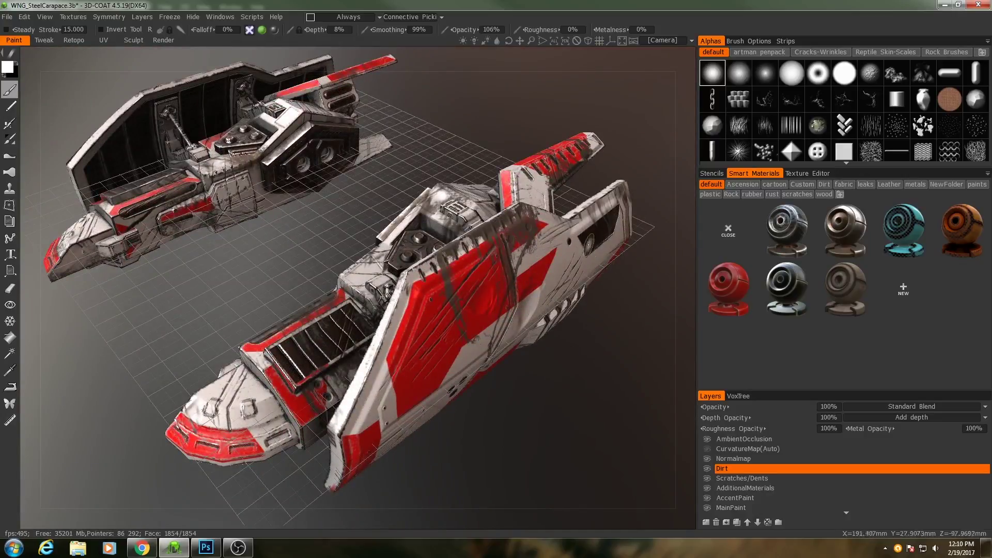
- Hide the MainPaint and AccentPaint layers and view the bare metal surface of both wings
scroll(728, 490, down, 2)
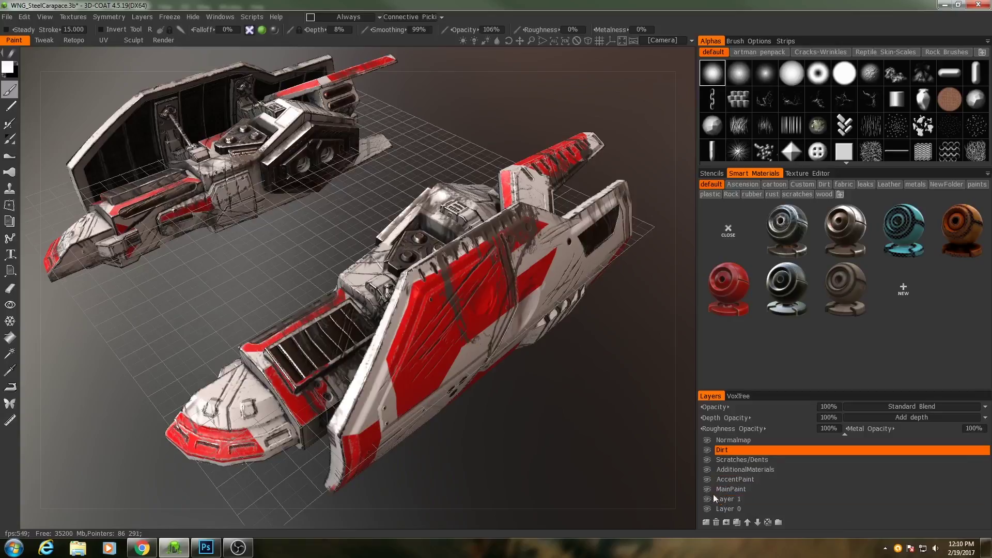
click(707, 488)
click(707, 480)
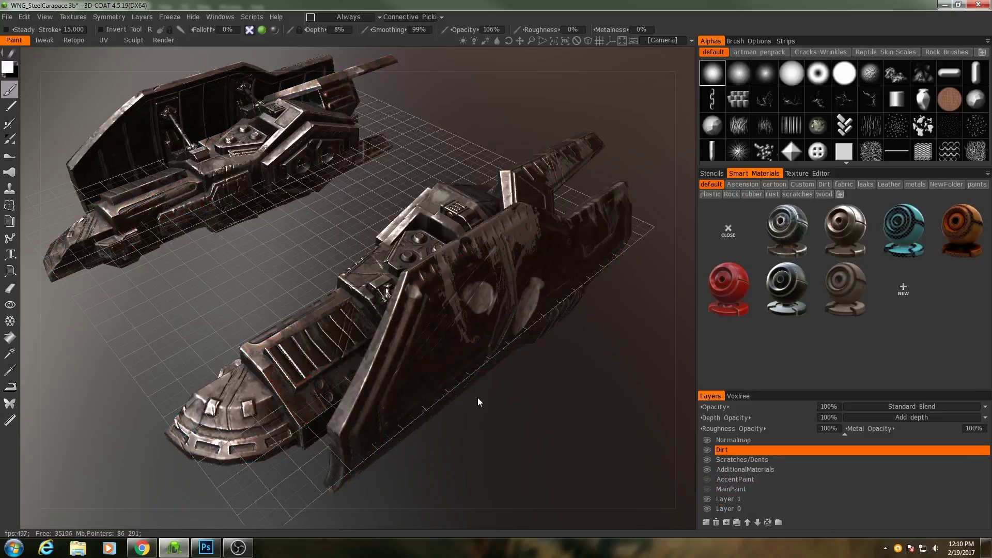
drag(478, 398, 540, 401)
drag(517, 361, 410, 308)
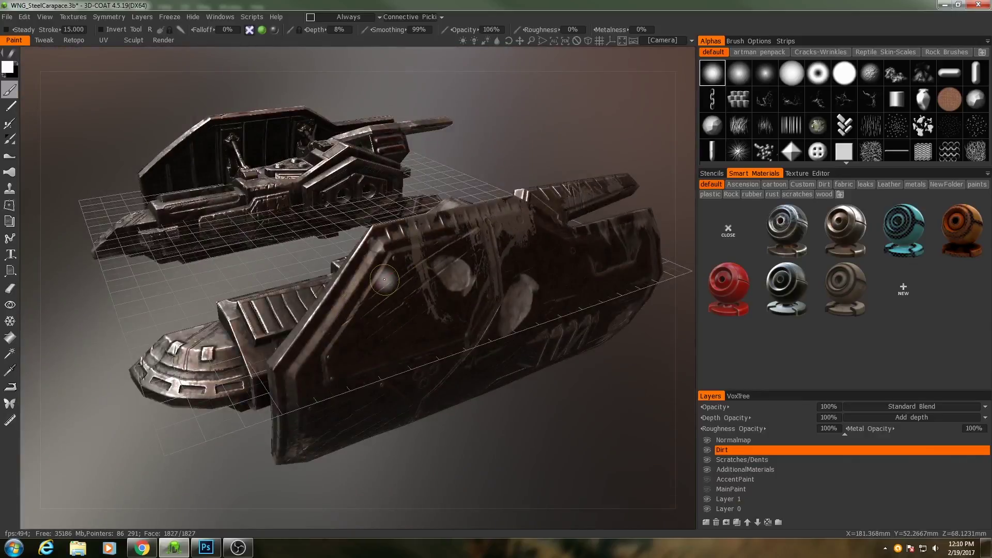
- Show the MainPaint layer again, and turn the Dirt layer off and back on to compare the grime
click(706, 489)
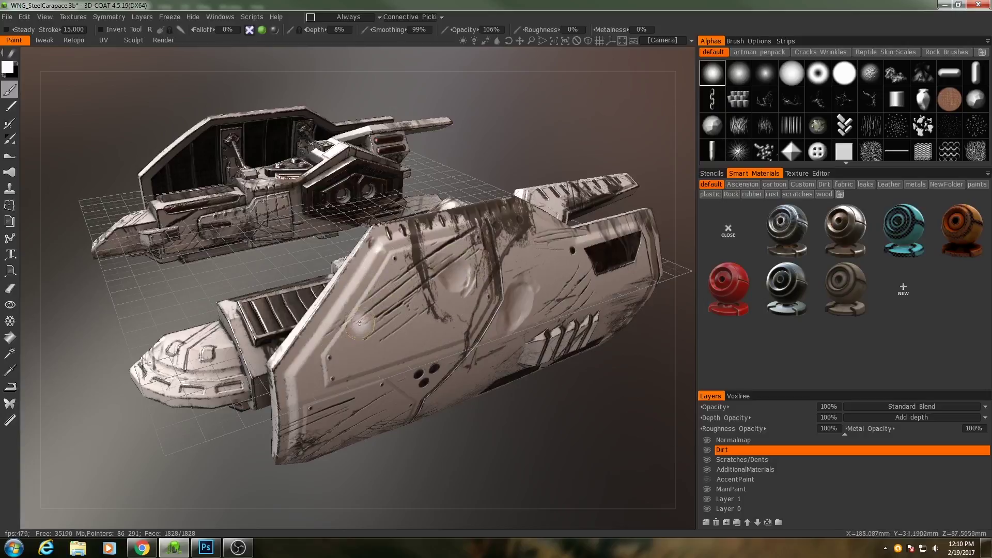
click(707, 450)
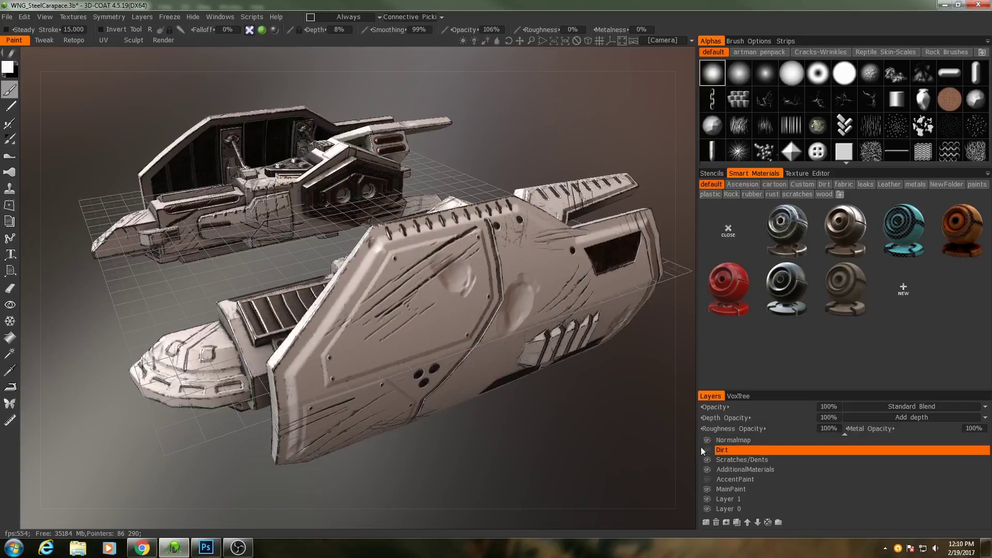
click(707, 450)
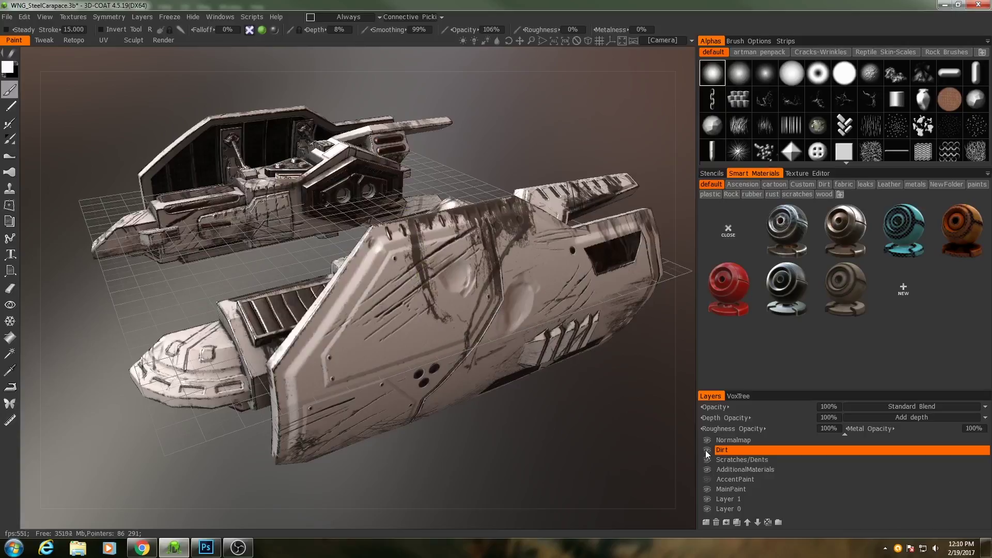
- Compare the wing's inner machinery with the AmbientOcclusion layer off and on, briefly adding Scratches/Dents to the layer selection
scroll(705, 451, up, 2)
drag(655, 421, 458, 350)
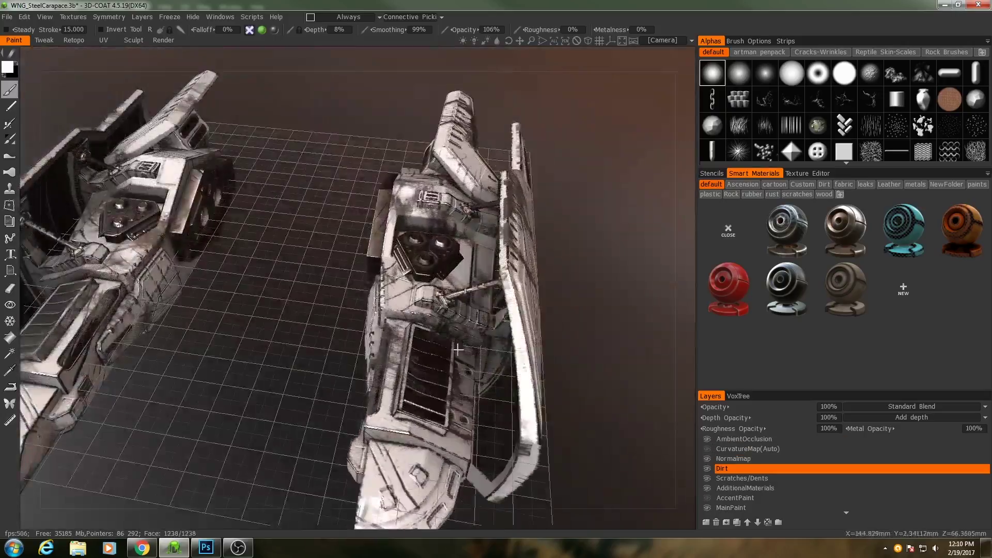
scroll(458, 349, up, 5)
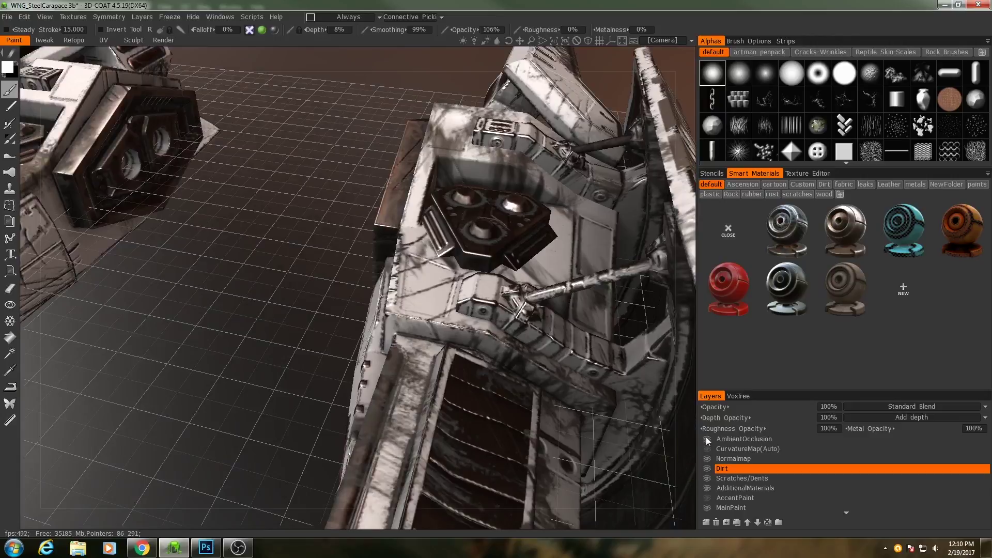
click(707, 439)
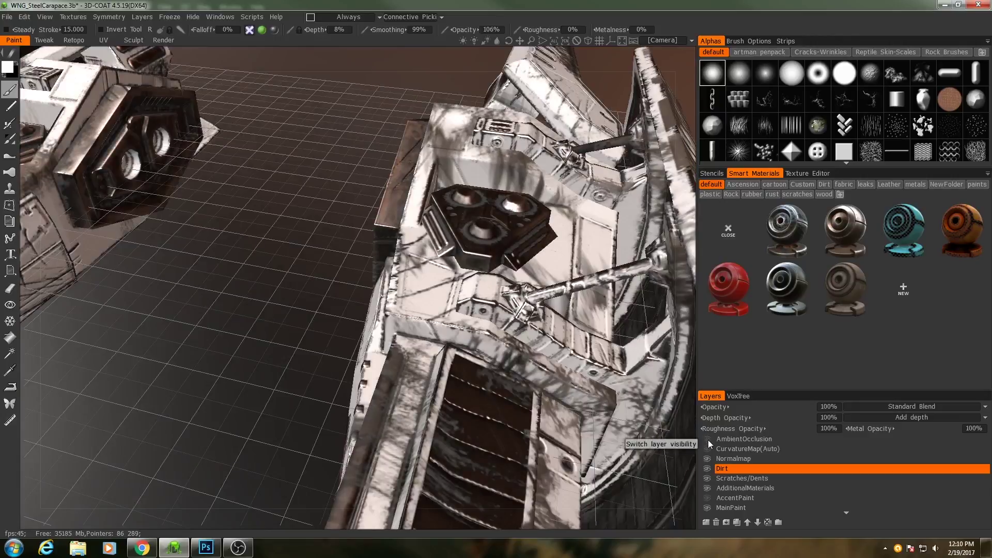
click(708, 439)
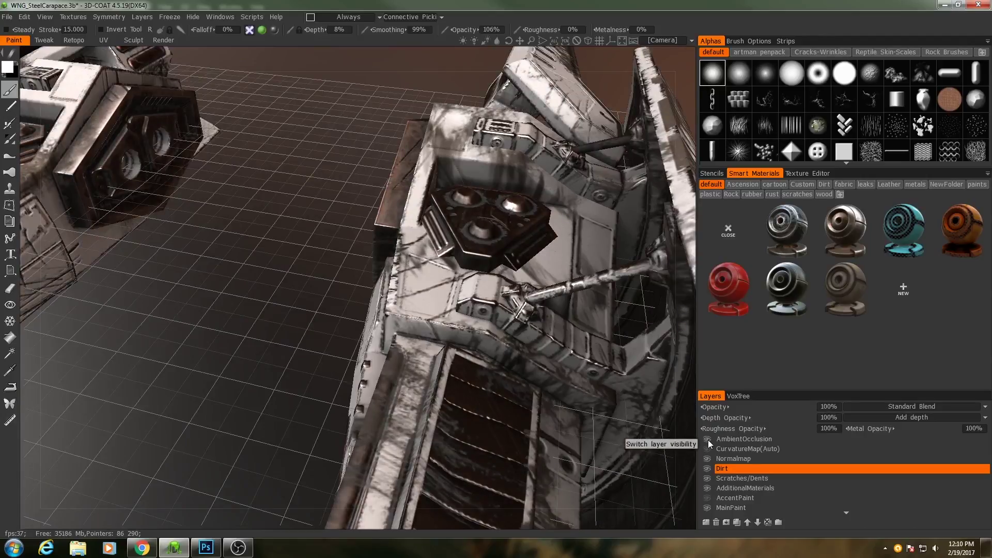
ctrl+click(720, 481)
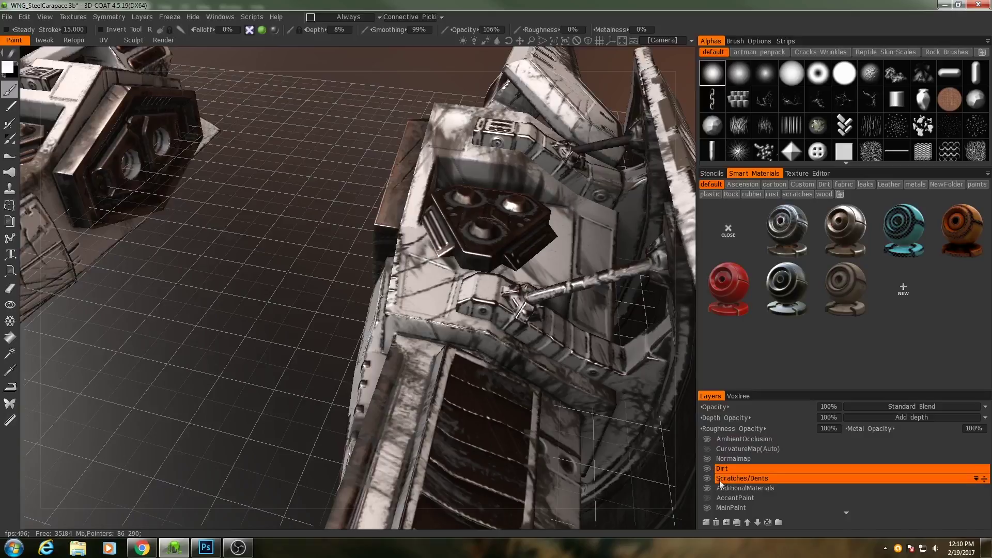
ctrl+click(720, 481)
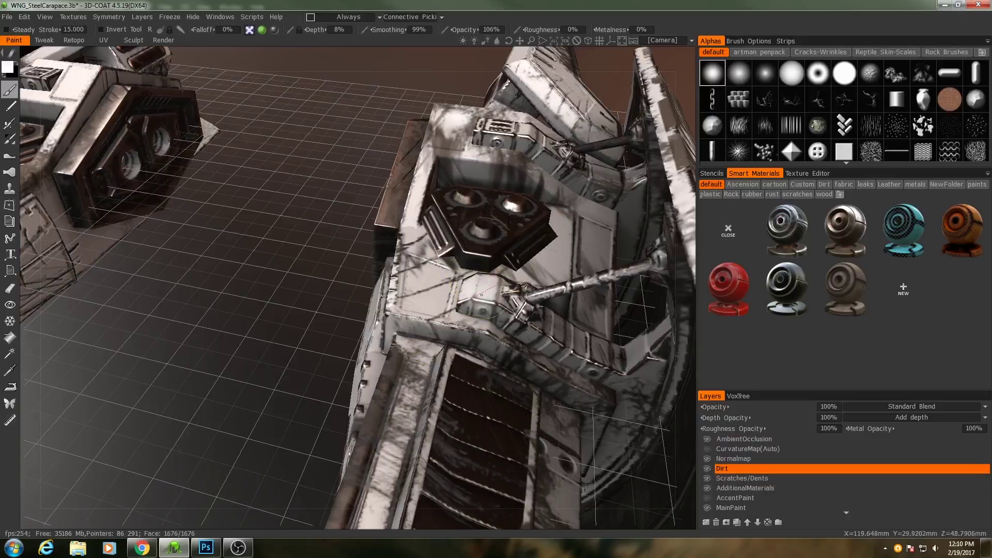
alt+middle_drag(561, 247, 546, 283)
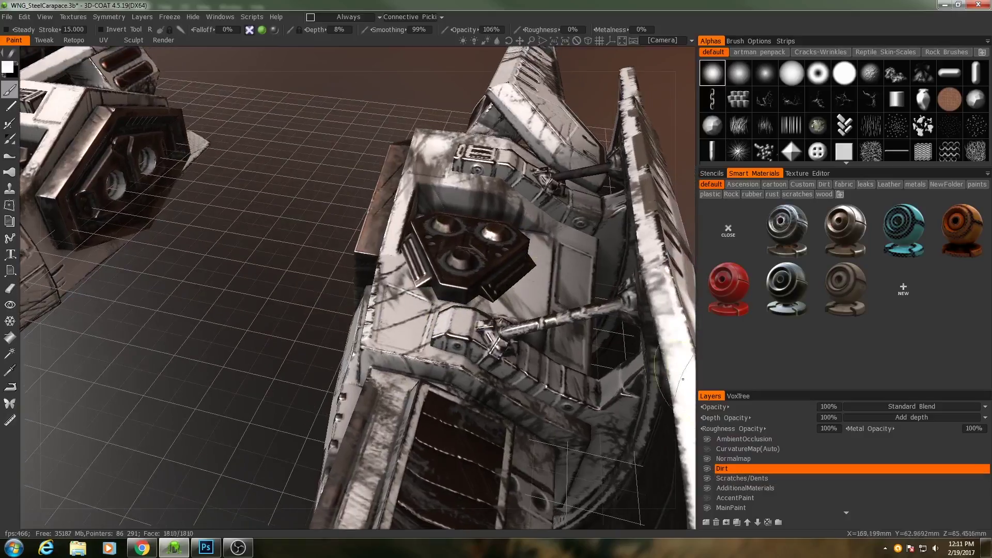
ctrl+click(721, 448)
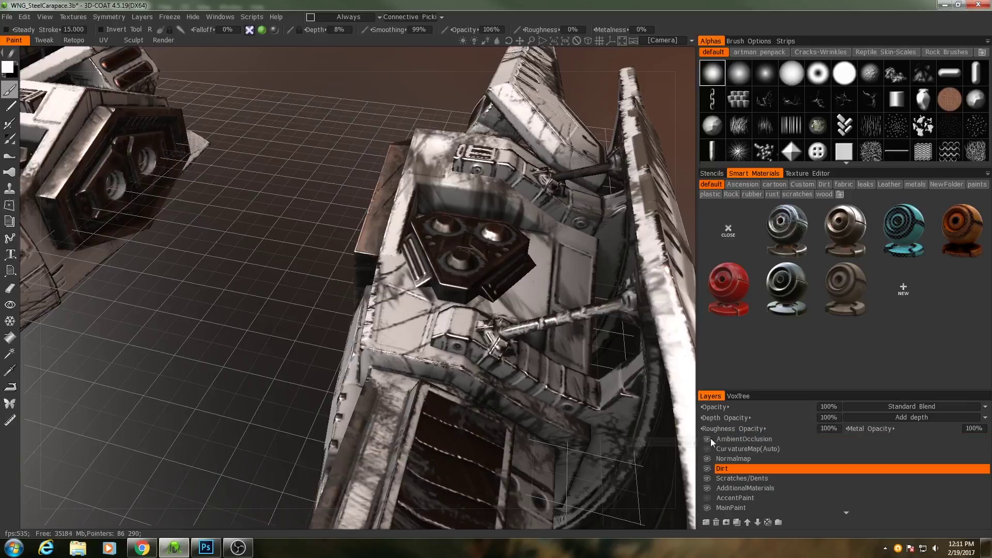
ctrl+click(712, 439)
ctrl+click(713, 440)
- Show the AccentPaint layer again and view its stripes on both complete wings
alt+right_drag(602, 382, 579, 379)
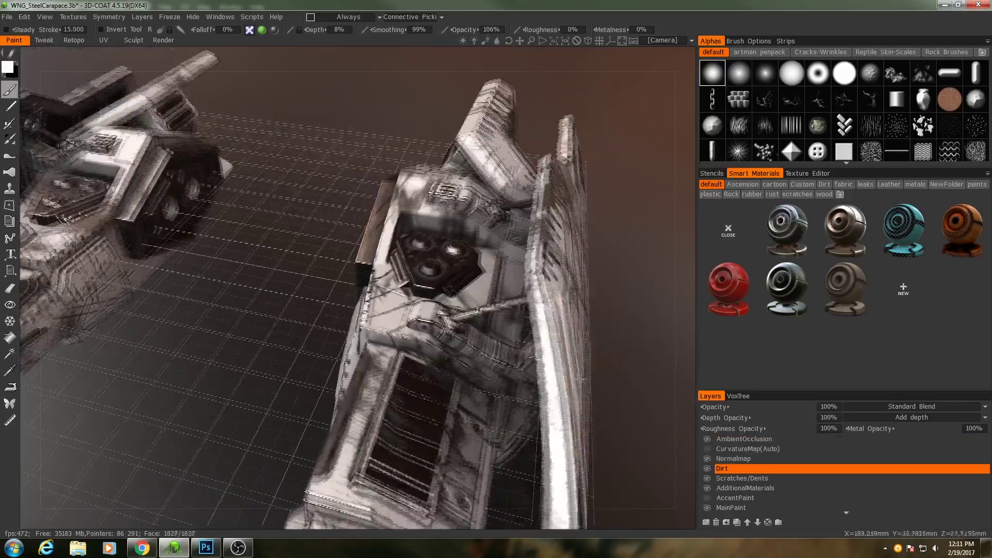
alt+drag(579, 379, 556, 360)
alt+right_drag(556, 360, 532, 371)
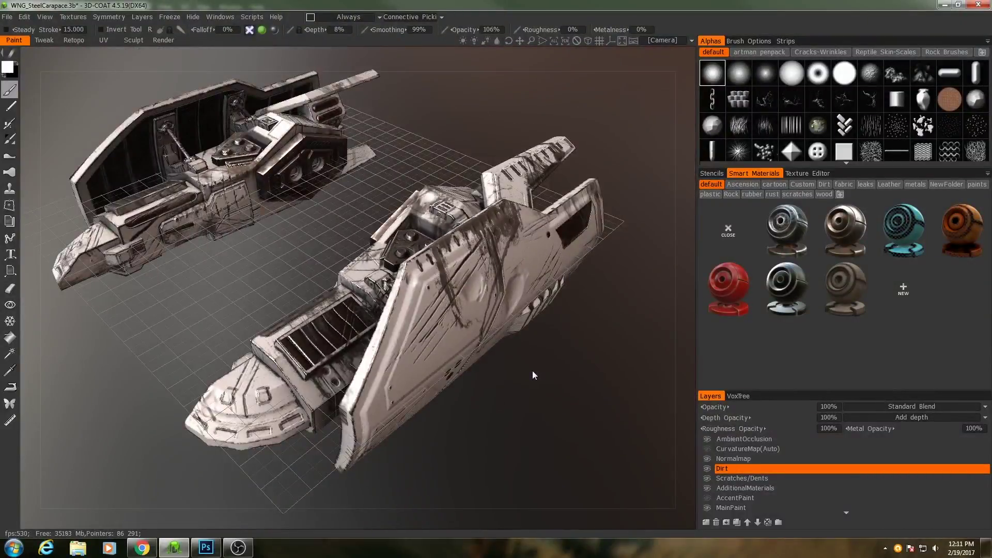
drag(541, 355, 565, 404)
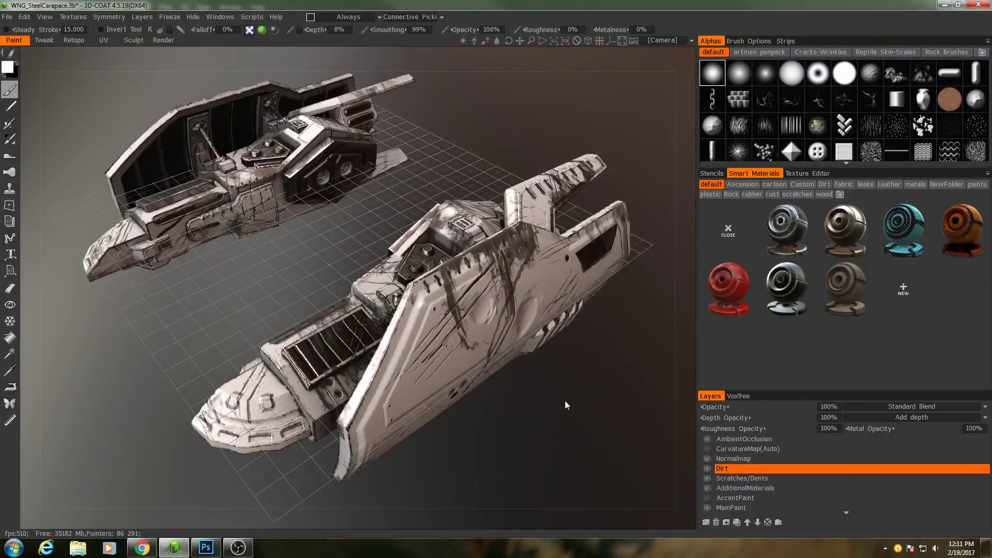
scroll(793, 483, down, 1)
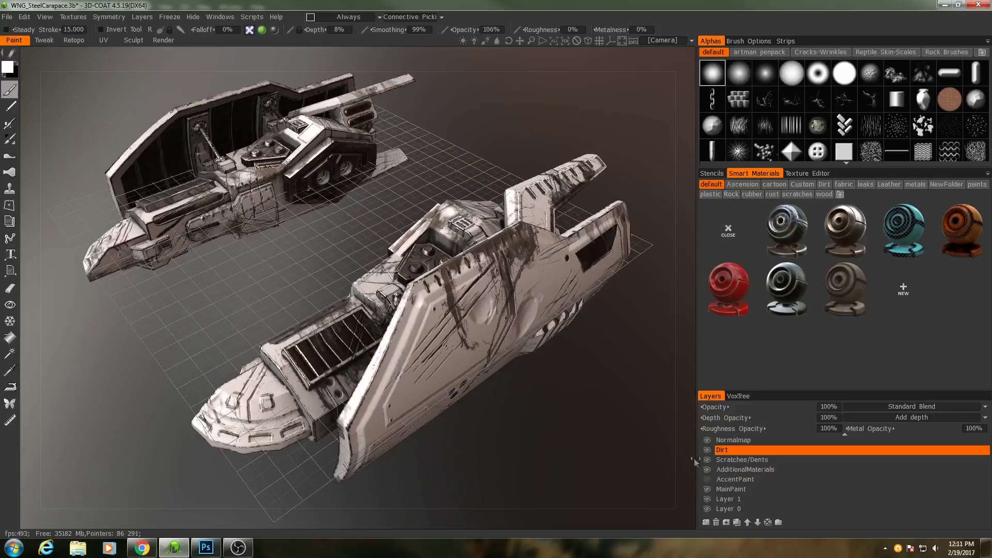
scroll(710, 468, up, 1)
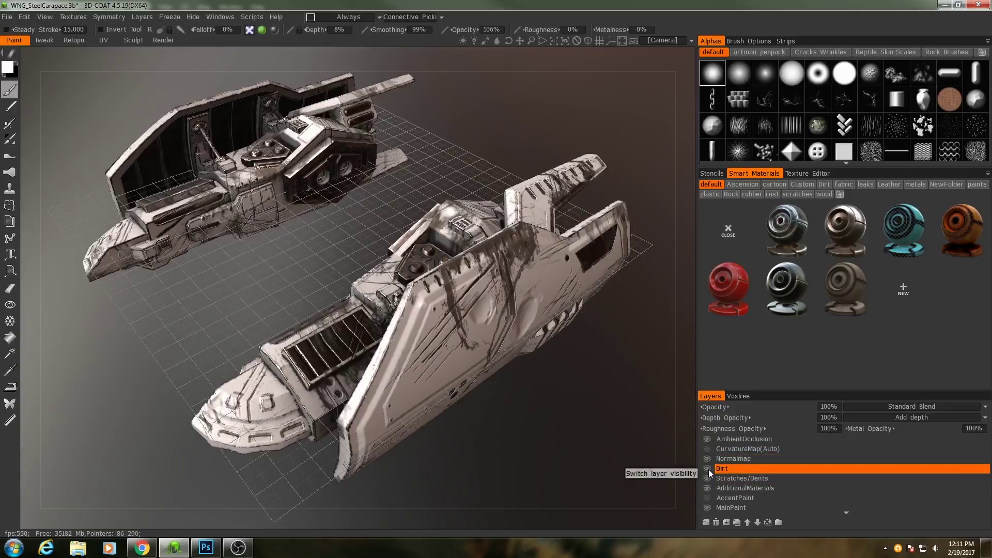
click(707, 498)
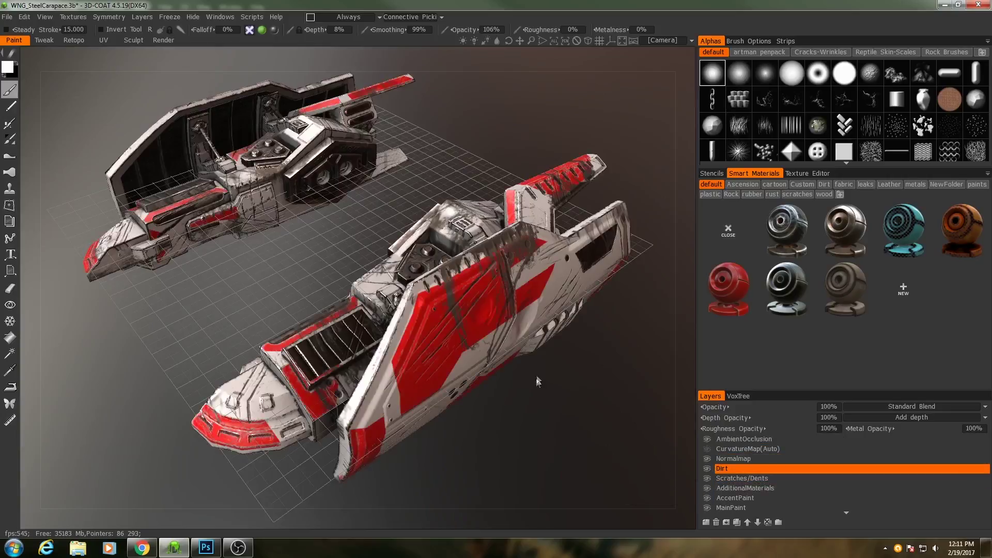
middle_drag(528, 394, 542, 414)
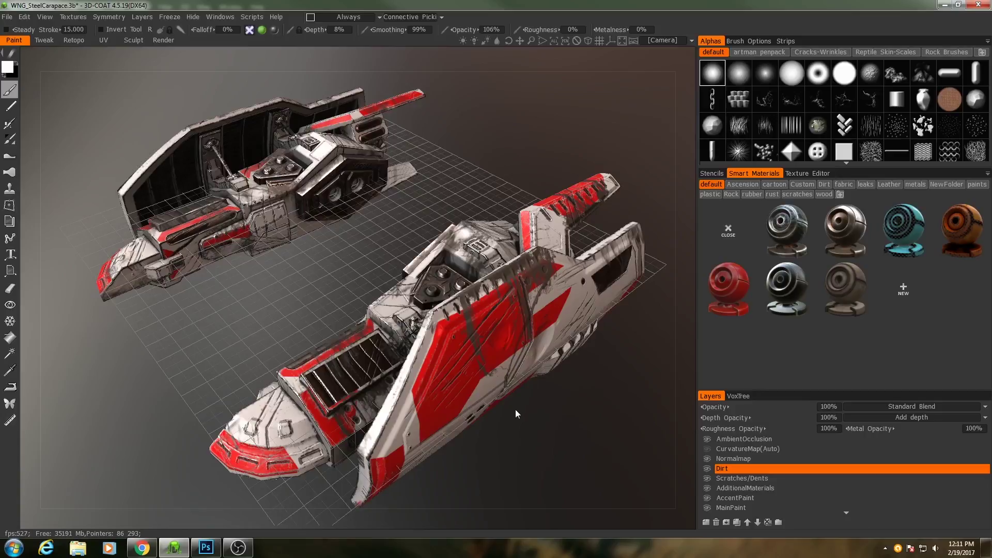
middle_drag(515, 409, 547, 420)
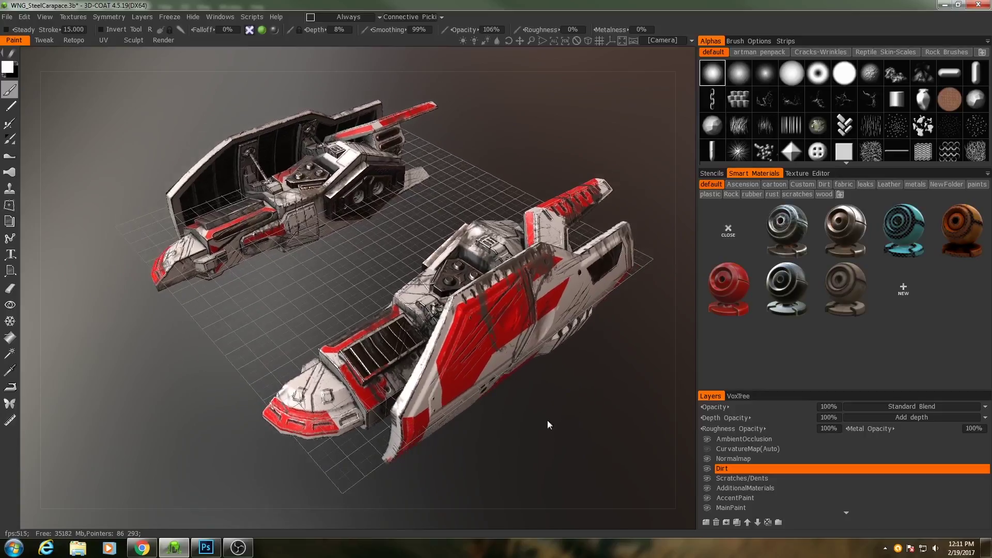
- Hide the AccentPaint, Dirt and MainPaint layers, leaving Scratches/Dents and AdditionalMaterials shown
scroll(712, 488, down, 2)
click(707, 479)
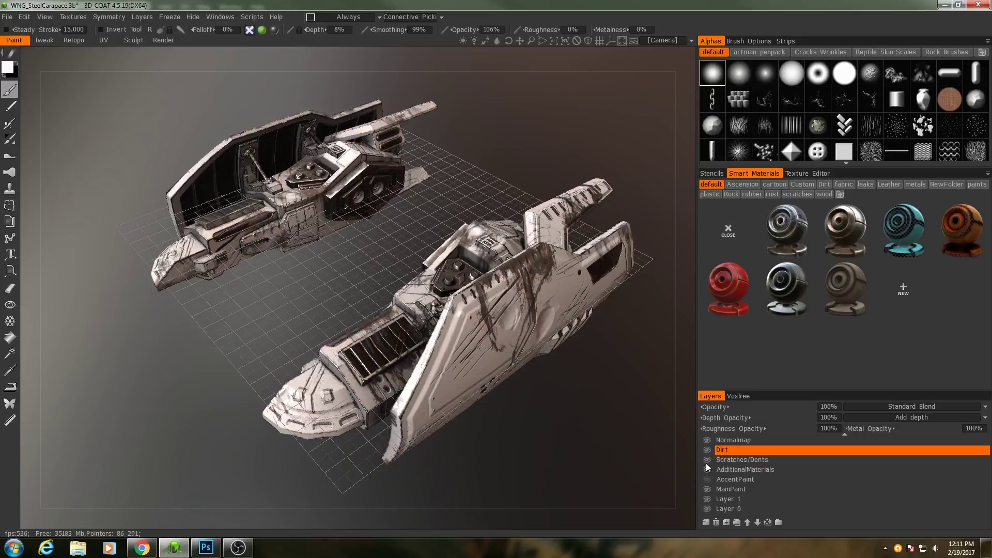
click(707, 470)
click(707, 460)
click(707, 450)
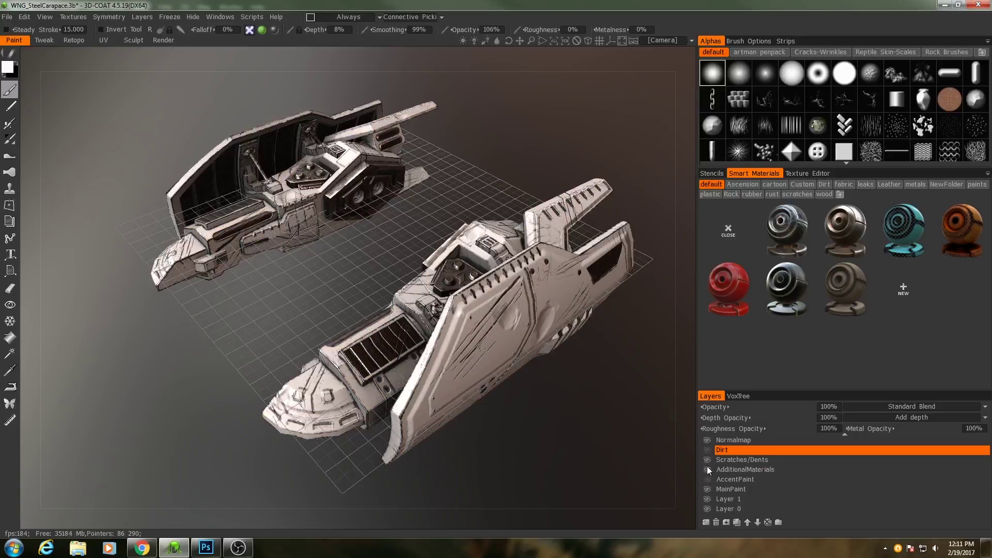
click(706, 490)
drag(561, 415, 401, 284)
- Select the AdditionalMaterials layer and examine its vent details on the unpainted wing up close and from above
click(731, 499)
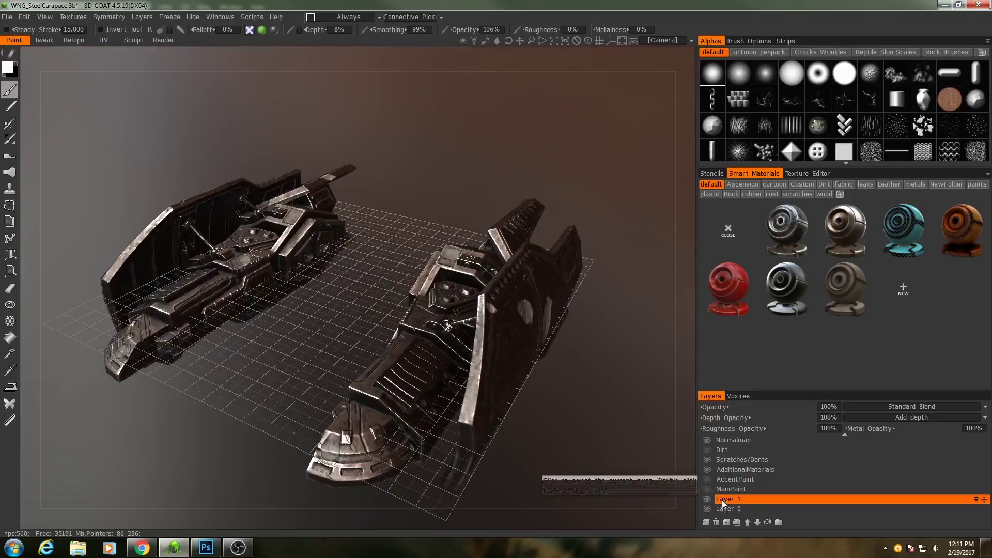
click(727, 471)
drag(289, 455, 536, 414)
middle_drag(536, 414, 613, 469)
right_drag(401, 414, 443, 415)
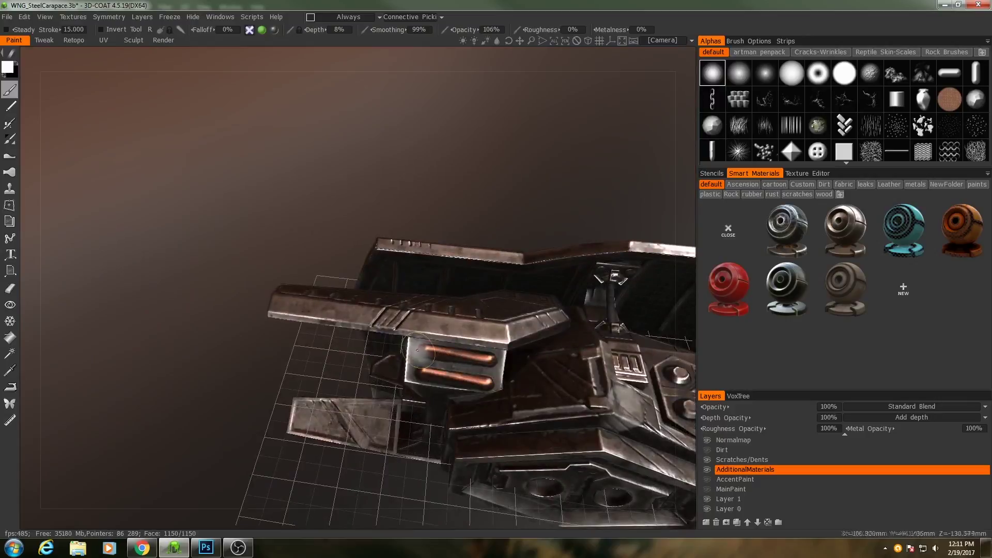
alt+drag(477, 365, 455, 395)
alt+right_drag(455, 395, 431, 391)
alt+middle_drag(432, 391, 516, 382)
alt+drag(517, 382, 558, 398)
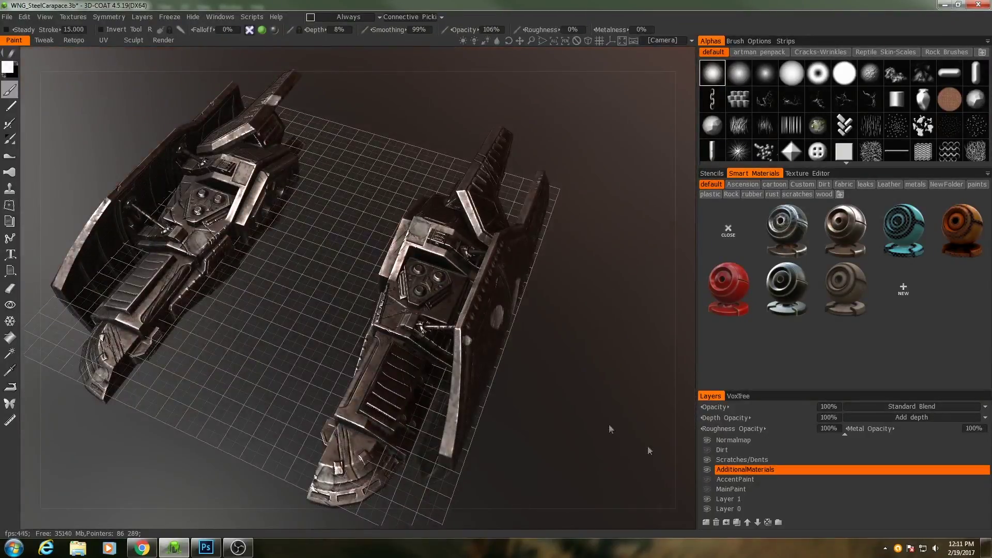
- Show and select the Dirt layer, and compare the unpainted wings with the AmbientOcclusion layer off and on
click(707, 450)
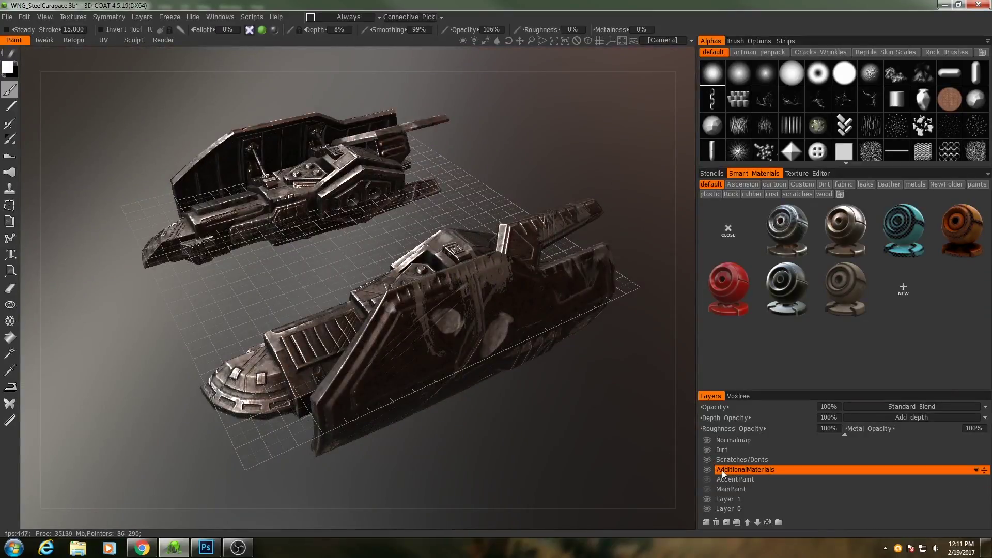
click(721, 450)
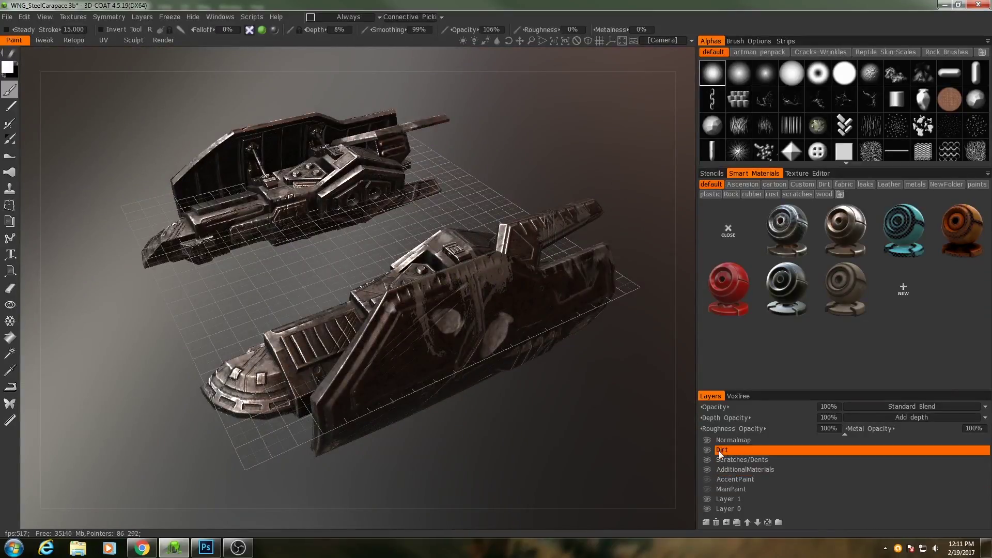
scroll(720, 453, up, 2)
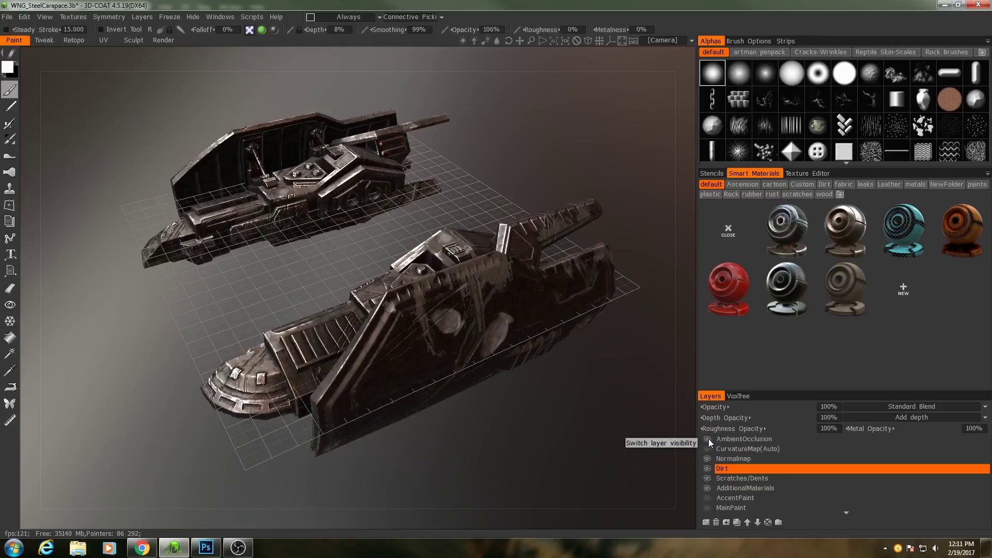
click(708, 439)
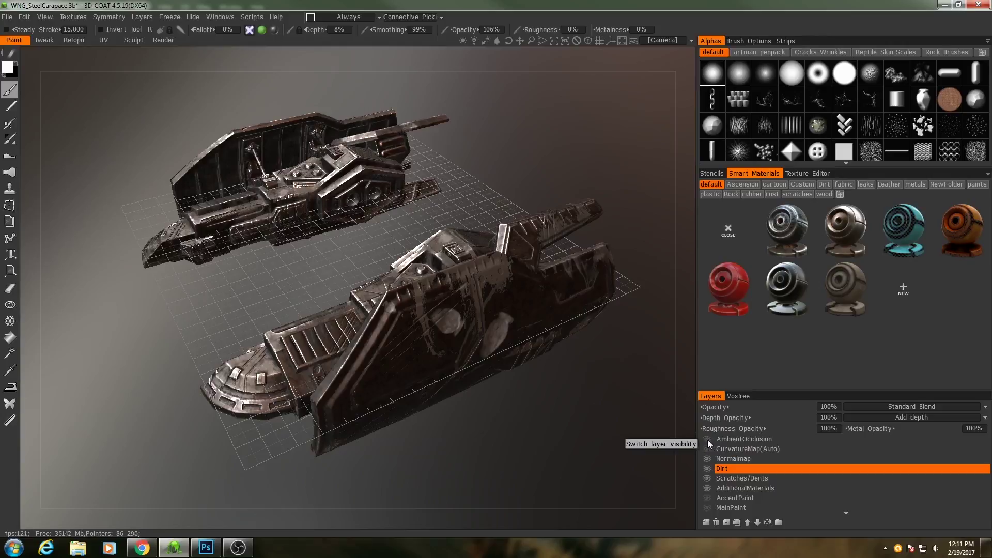
click(707, 439)
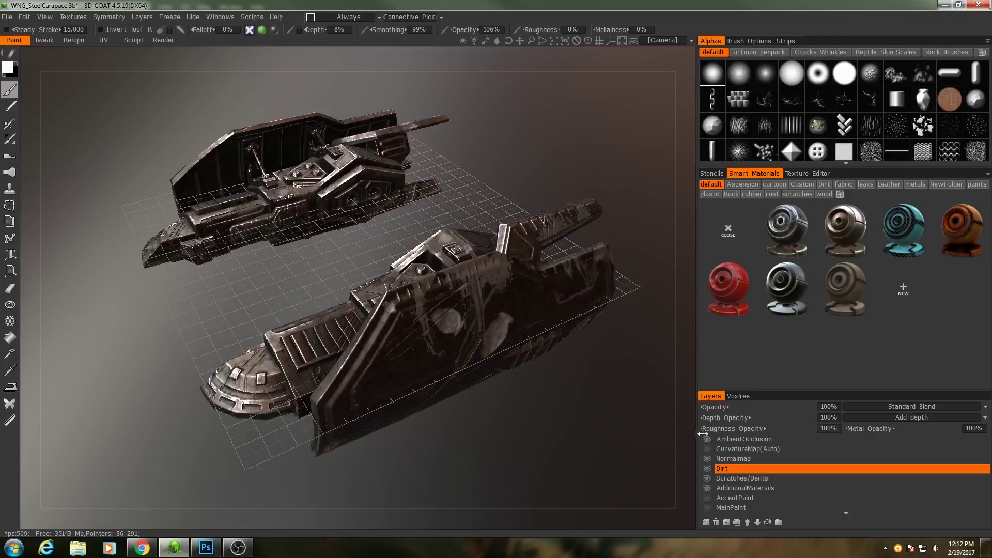
drag(455, 417, 553, 423)
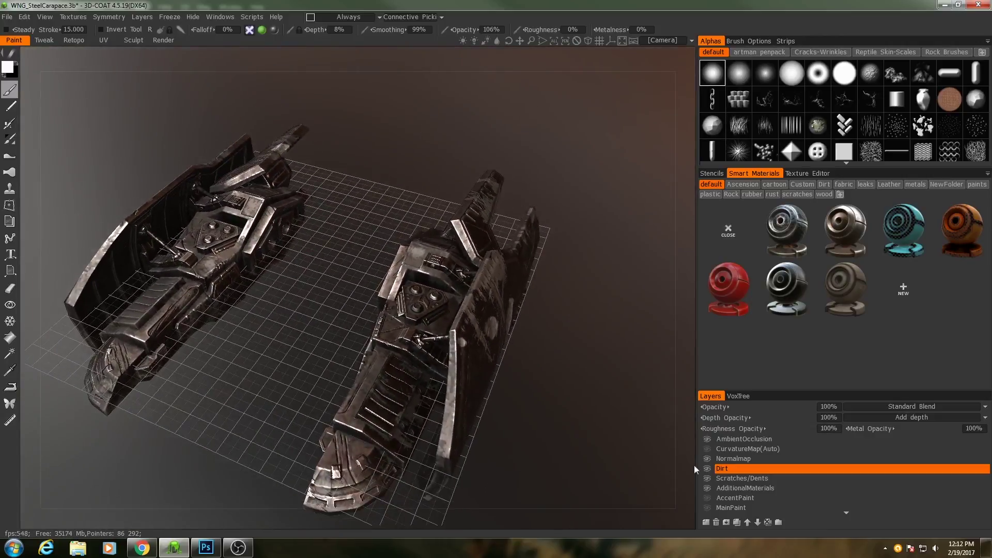
- Show the MainPaint and AccentPaint layers again and view the fully painted wings from several angles
scroll(718, 481, down, 2)
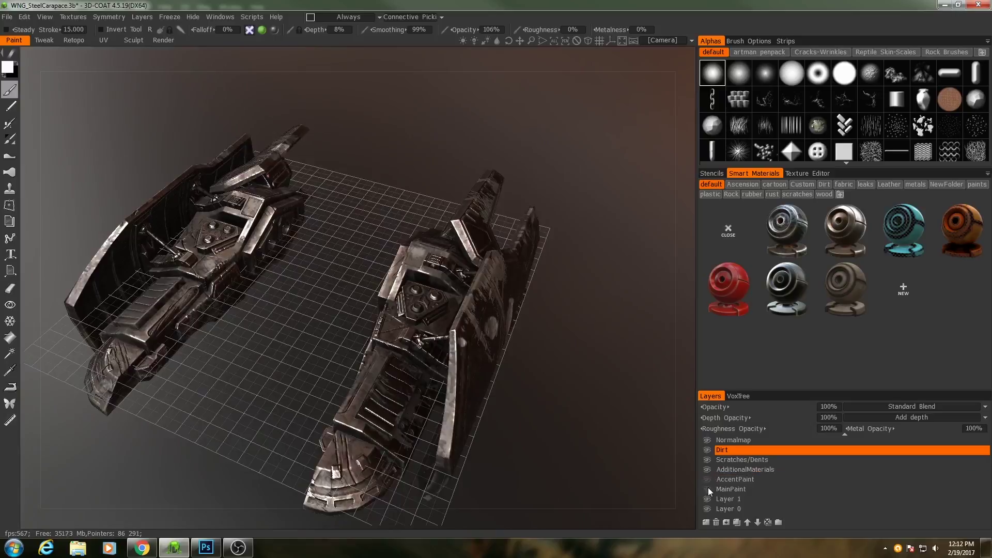
click(708, 488)
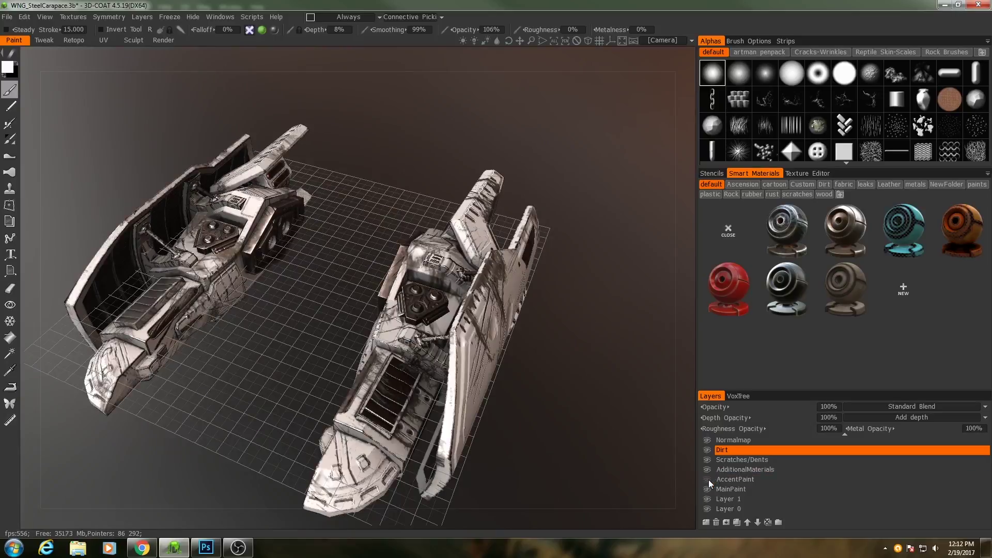
click(707, 479)
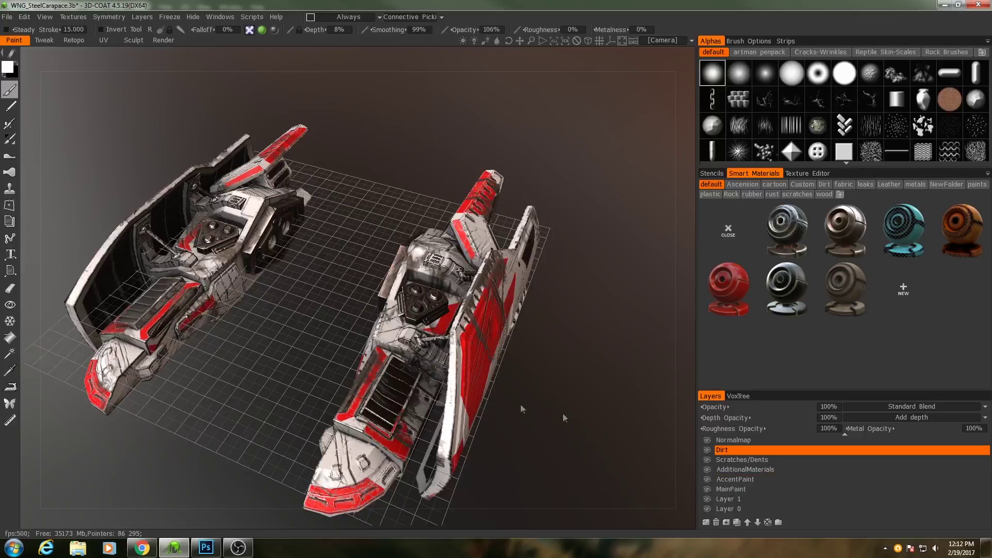
mouse_move(523, 408)
mouse_down()
mouse_move(451, 405)
mouse_move(538, 404)
mouse_up()
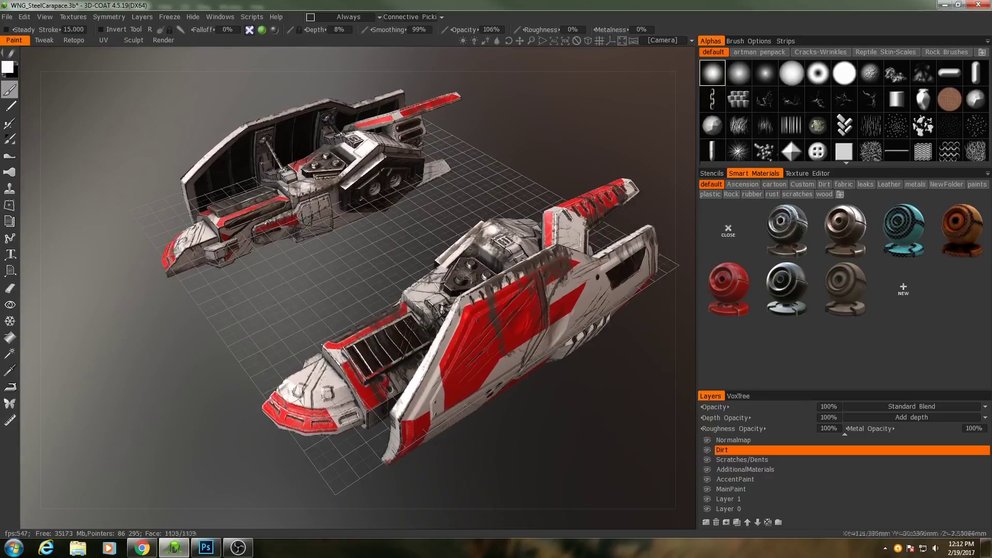
drag(437, 249, 384, 278)
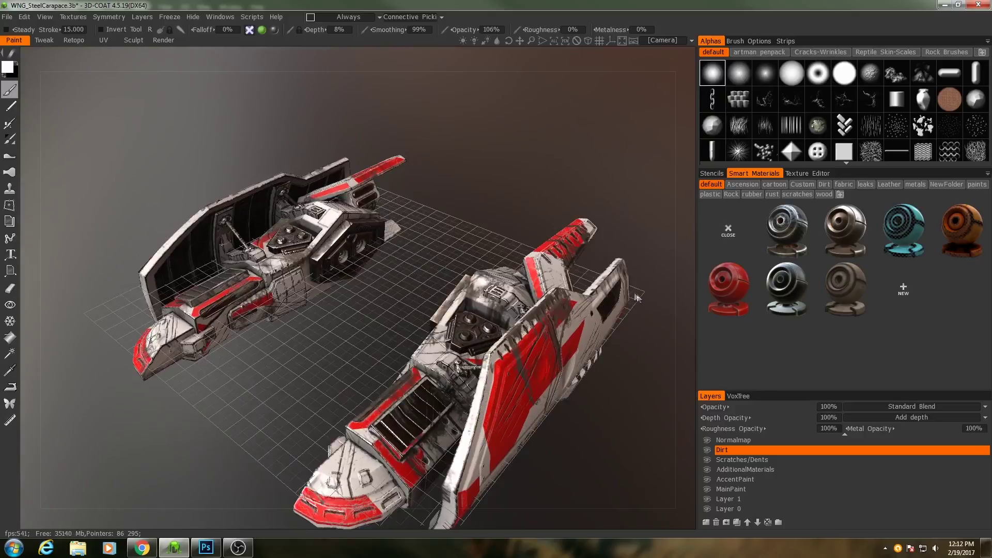
- Display the TexMetal map of the wings in the Texture Editor
click(800, 174)
click(882, 182)
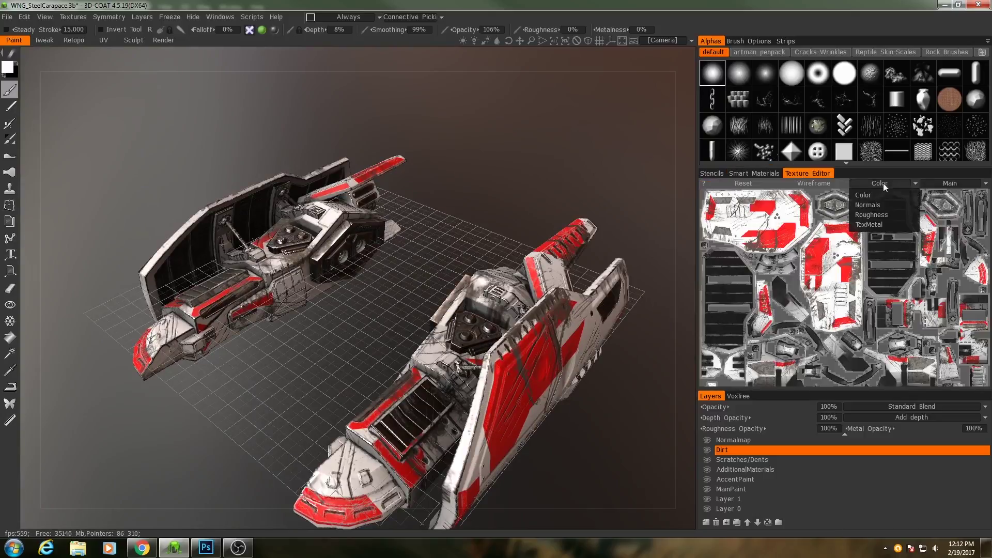
click(869, 227)
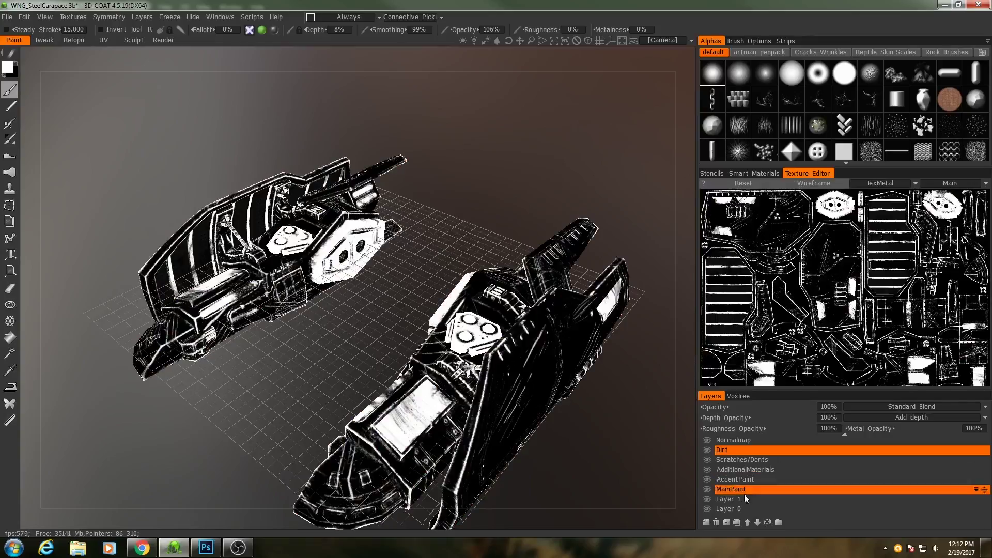
- Compare the metalness with the MainPaint and AccentPaint layers hidden and shown, and return the texture view to Color
click(708, 488)
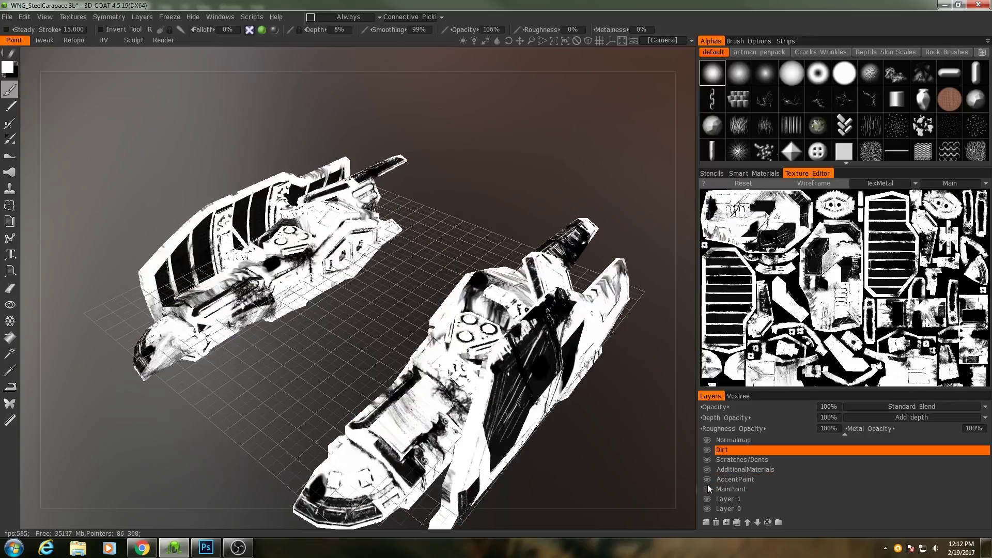
click(708, 479)
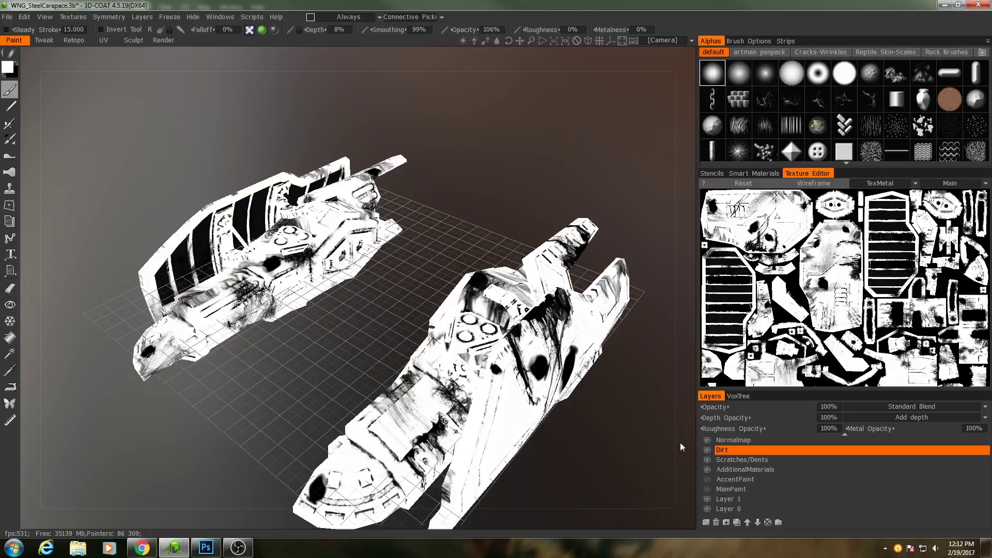
click(706, 487)
click(707, 479)
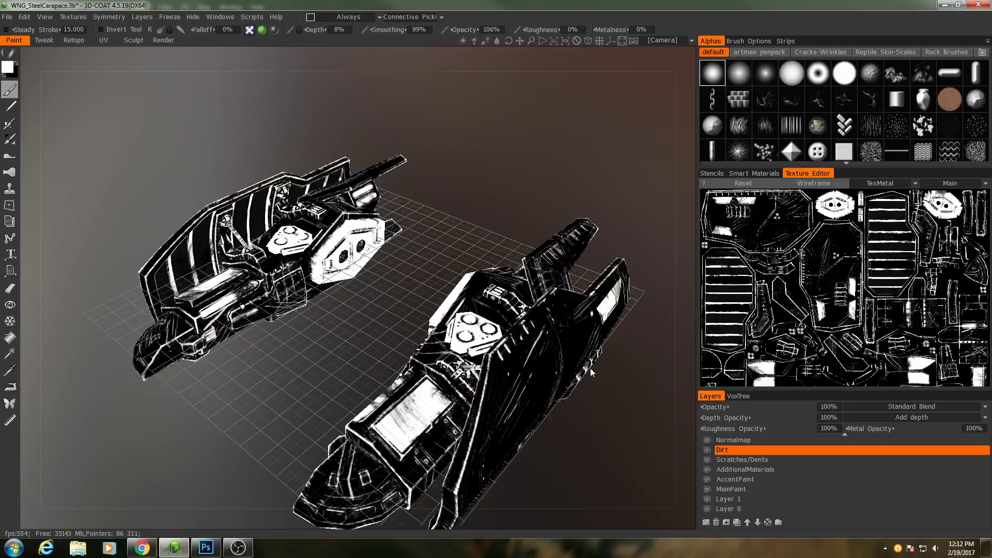
drag(591, 372, 559, 380)
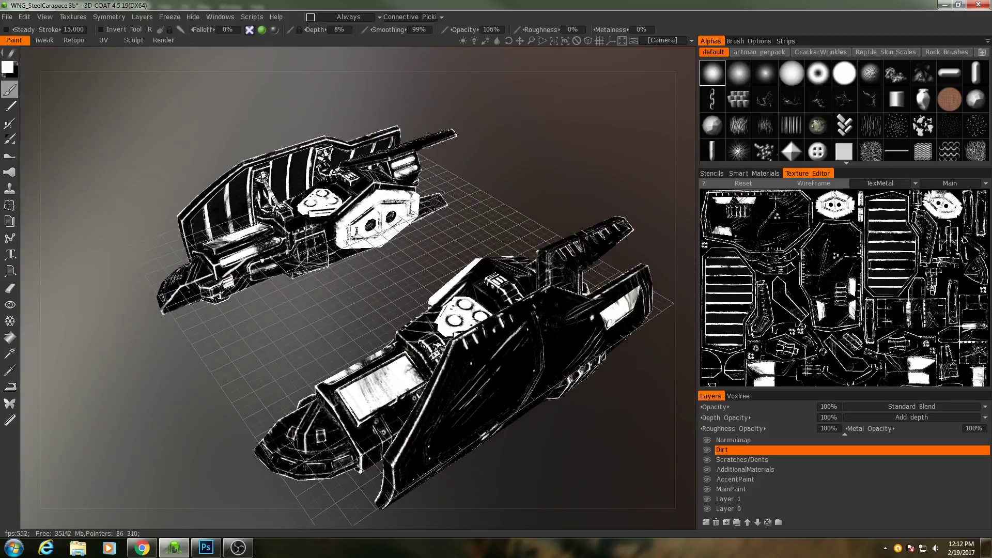
click(883, 184)
click(872, 196)
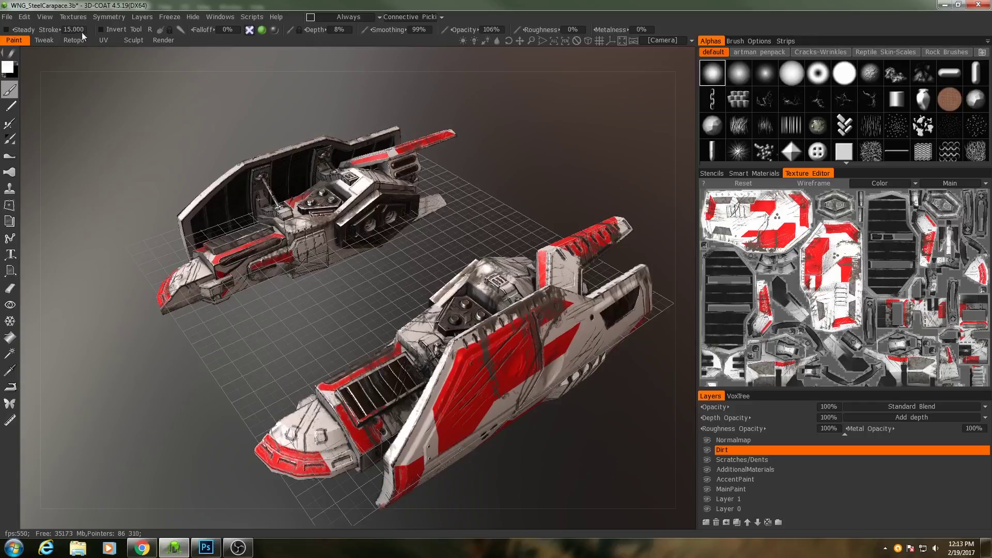
- Export the tangent-space low-poly normal map as WNG_SteelCarapace_N.tga in the Wings/SteelCarapace folder, filling in empty parts of the texture
click(73, 17)
mouse_move(89, 55)
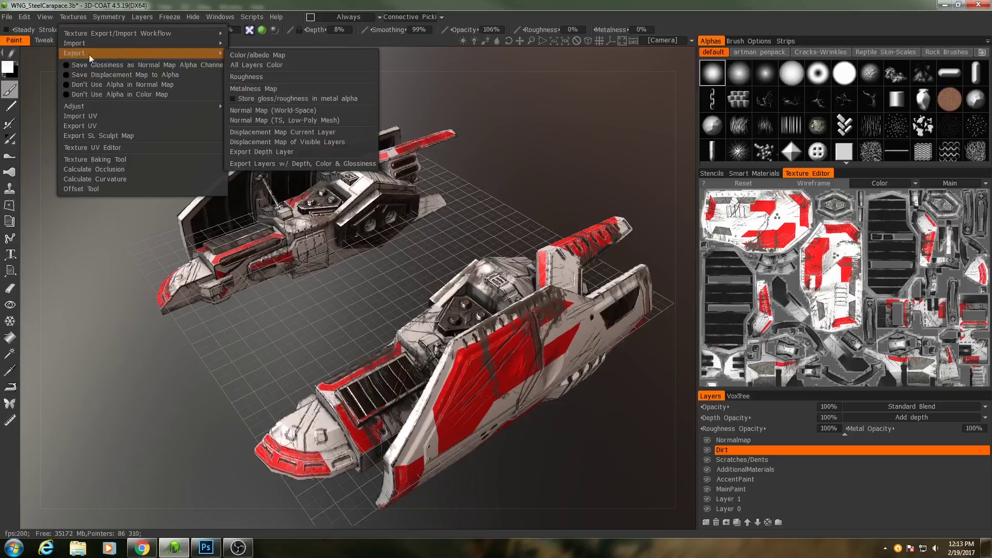
click(277, 120)
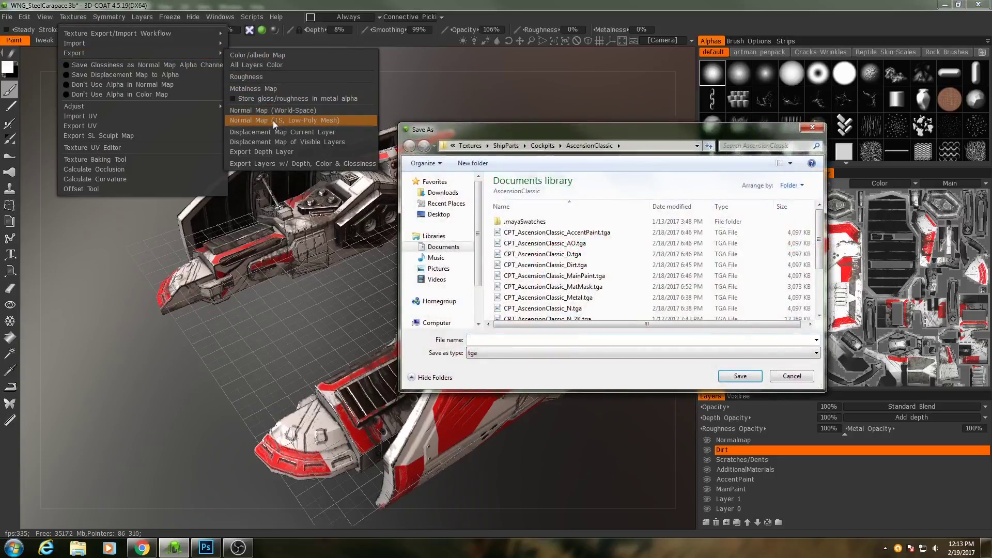
click(506, 146)
double_click(516, 243)
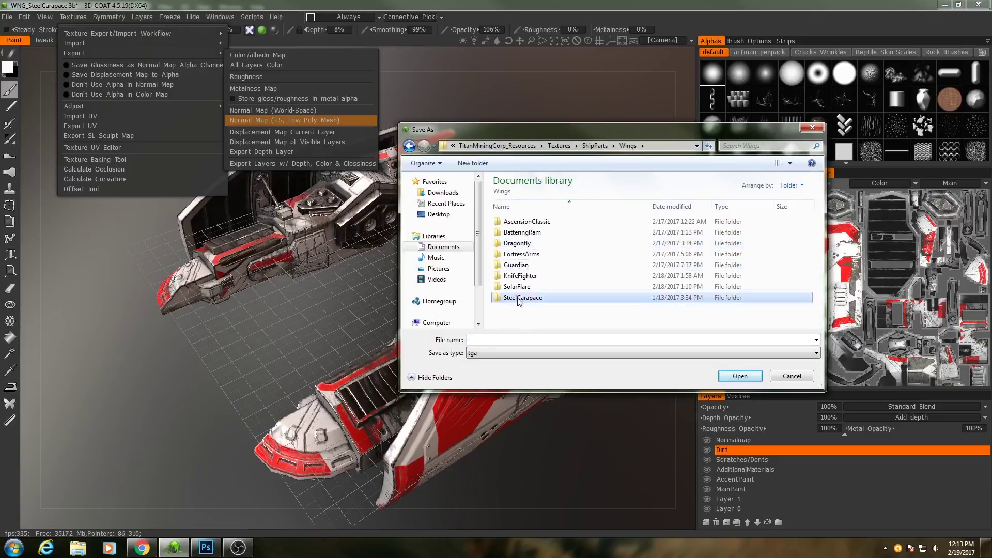
double_click(518, 298)
click(537, 243)
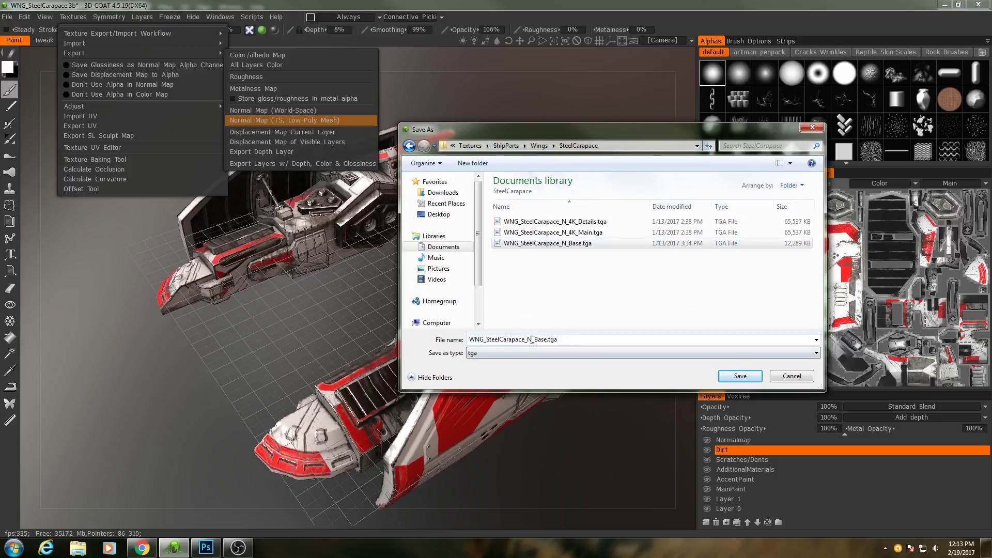
drag(532, 339, 543, 339)
key(BackSpace)
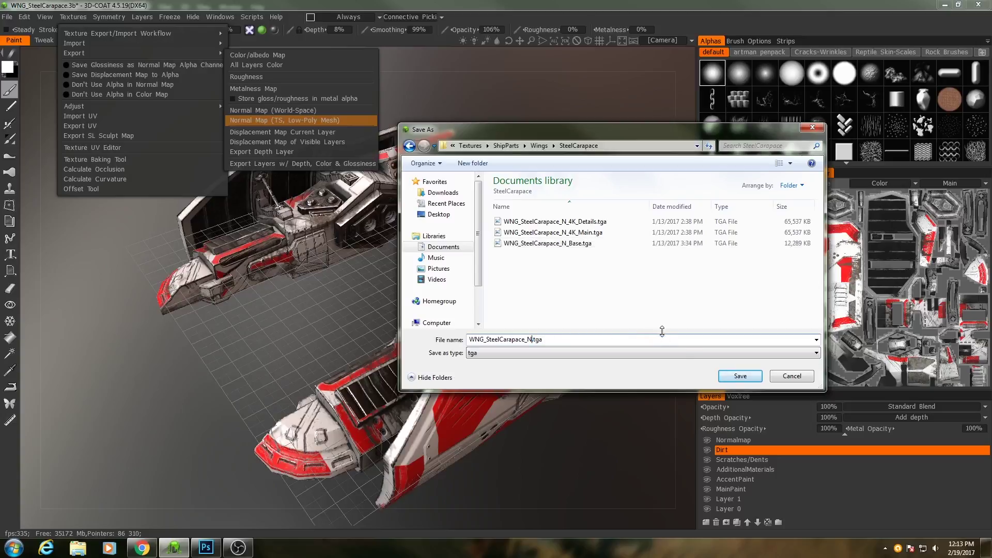
click(740, 375)
click(487, 311)
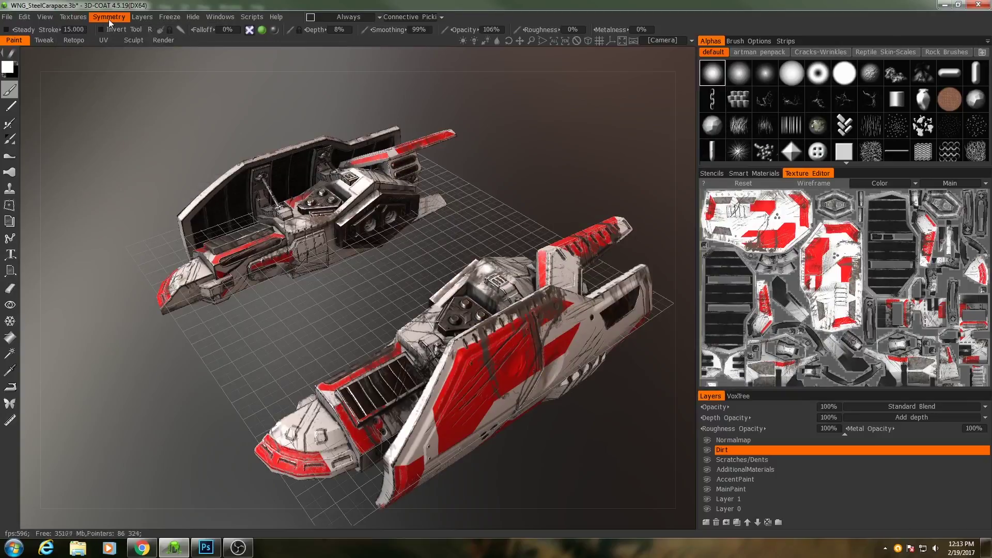
- Export the roughness map as WNG_SteelCarapace_R.tga in the same folder, filling in empty parts of the texture
click(73, 17)
mouse_move(77, 53)
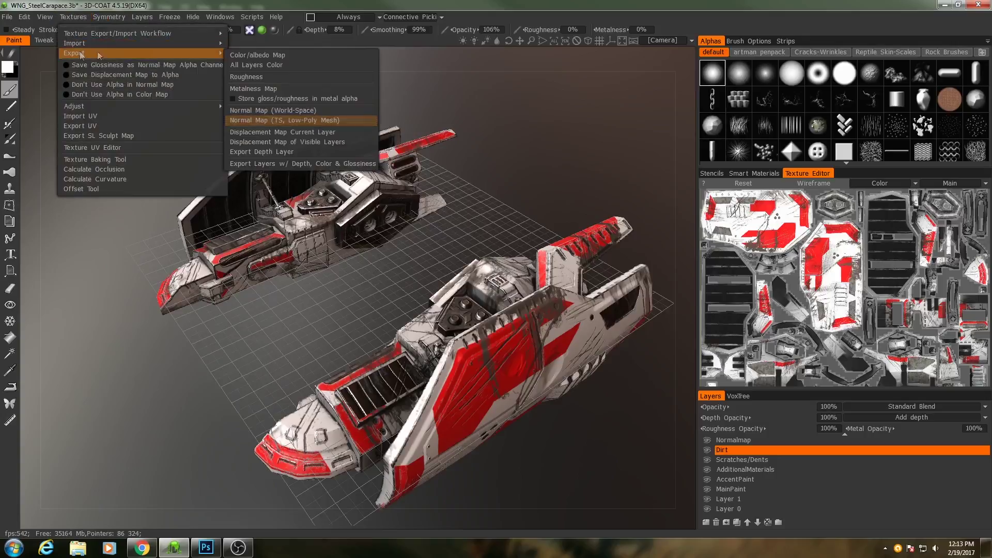
click(255, 79)
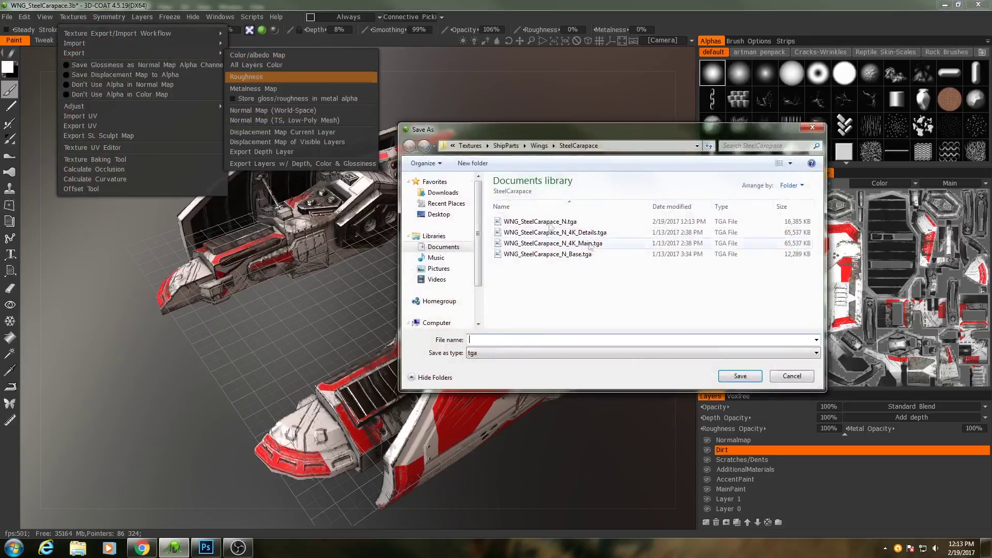
click(531, 342)
drag(532, 341, 528, 342)
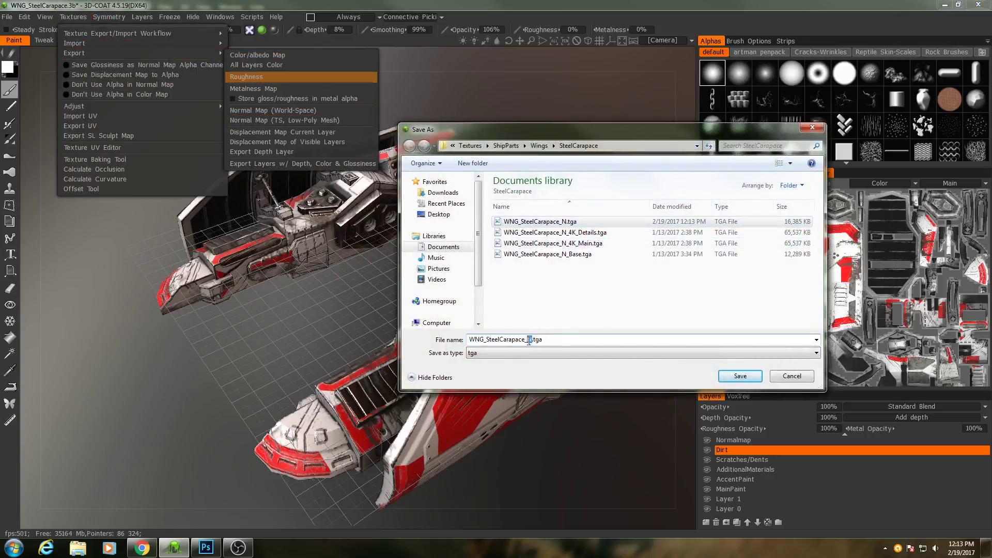
text(R)
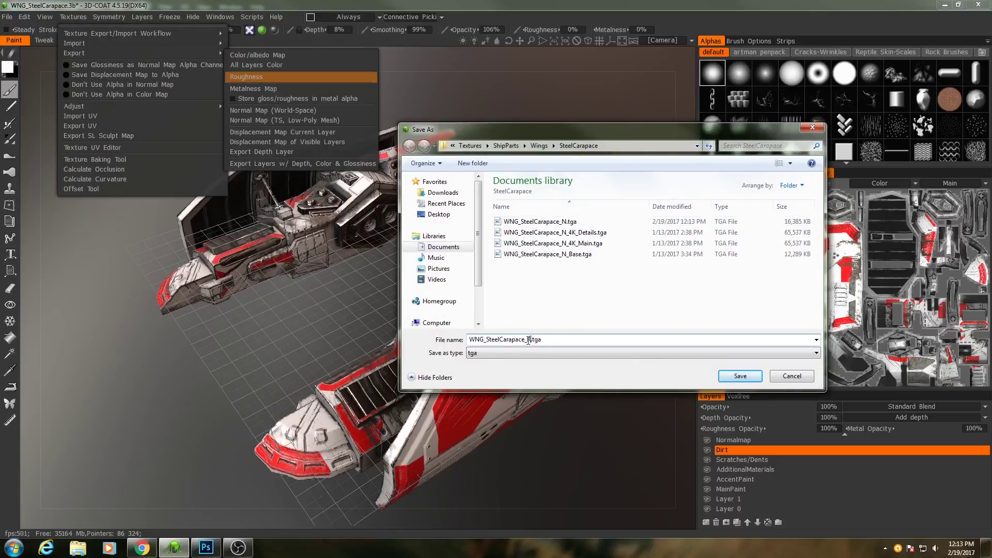
click(741, 376)
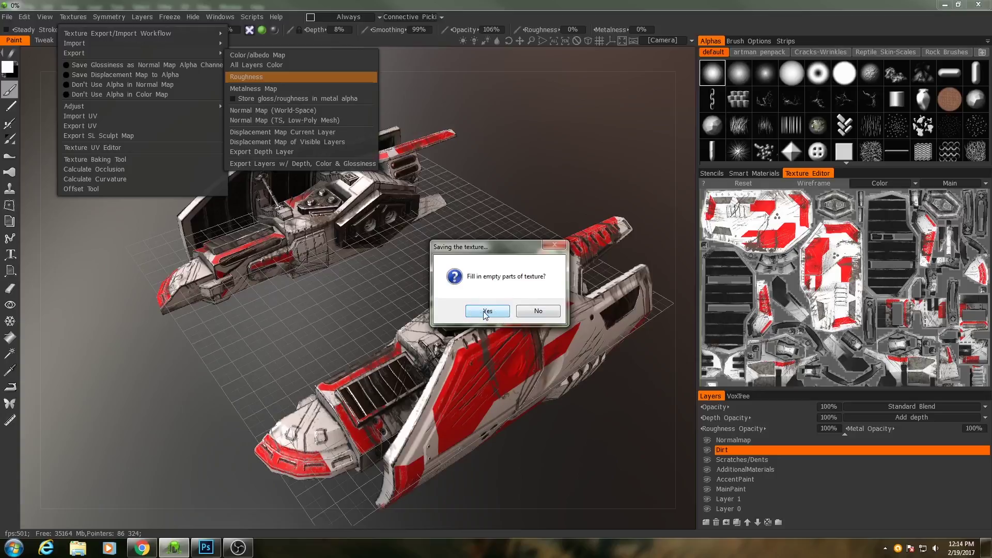
click(487, 311)
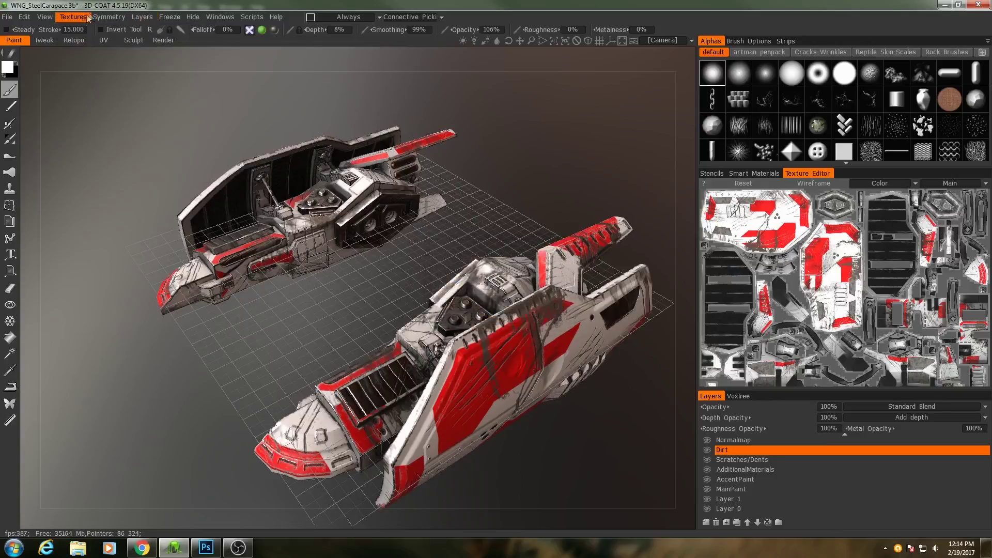
- Export the metalness map as WNG_SteelCarapace_Metal.tga alongside the other maps, filling in empty parts of the texture
click(88, 17)
mouse_move(83, 51)
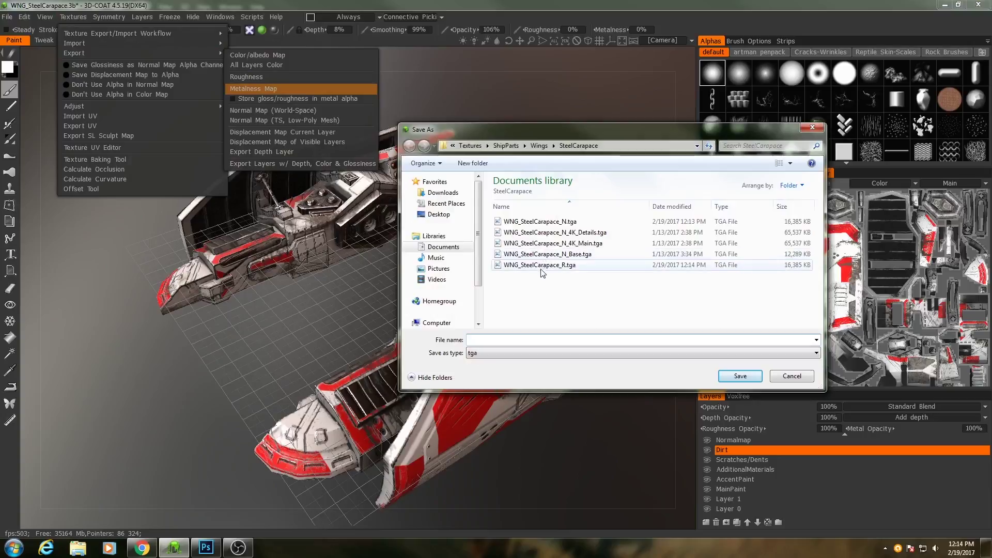
click(548, 222)
click(537, 341)
click(531, 340)
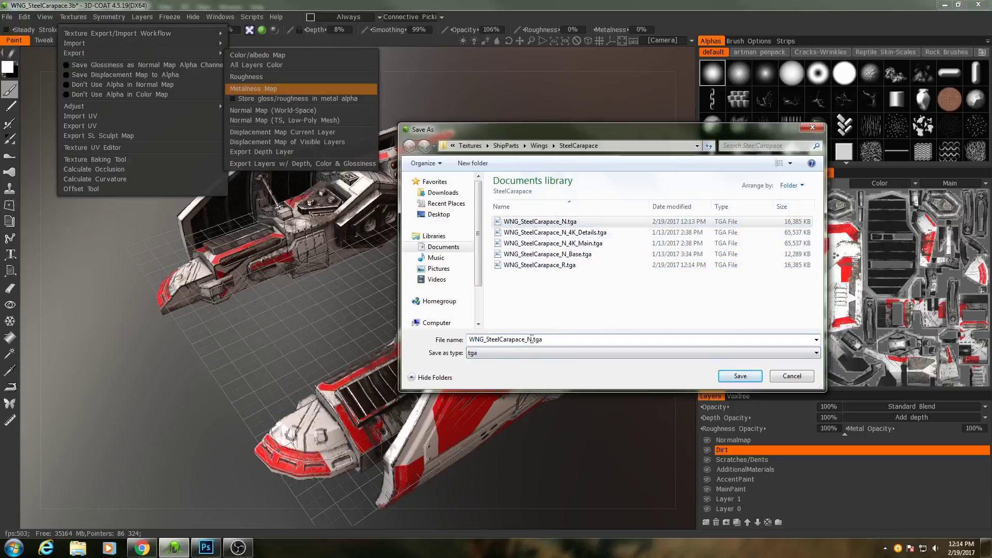
text(Metal)
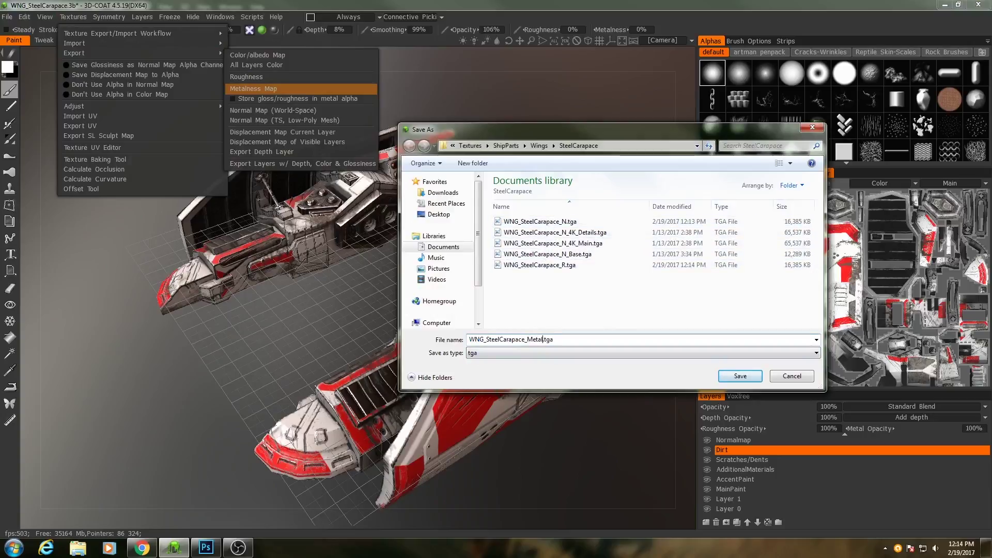
click(735, 381)
click(488, 312)
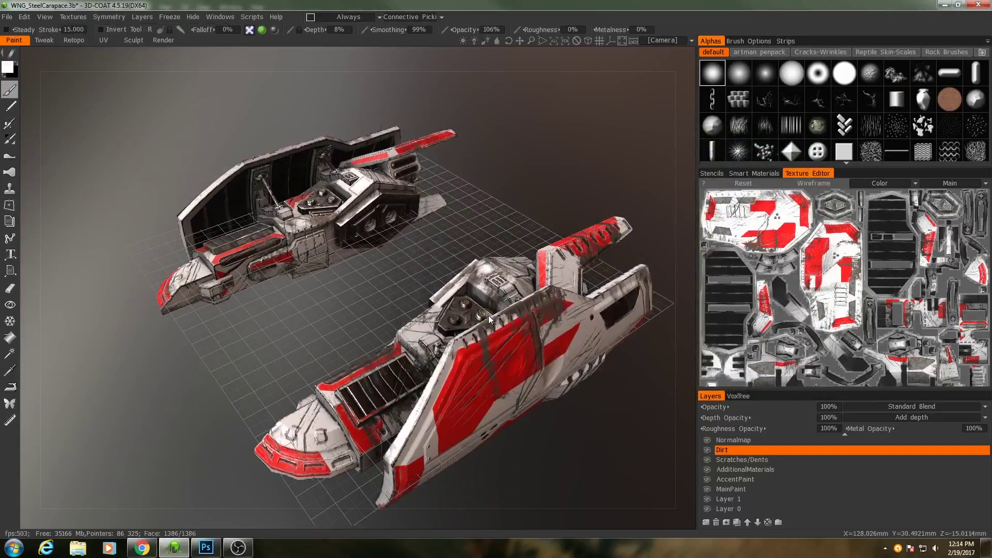
drag(382, 297, 376, 293)
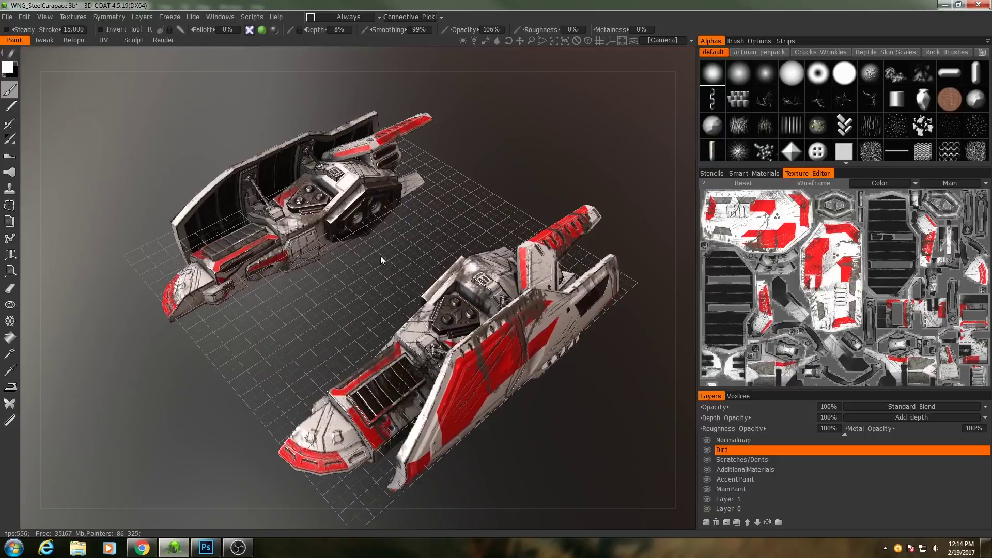
- Hide the AccentPaint and MainPaint layers so that only the unpainted steel shows on the wings
drag(380, 257, 374, 277)
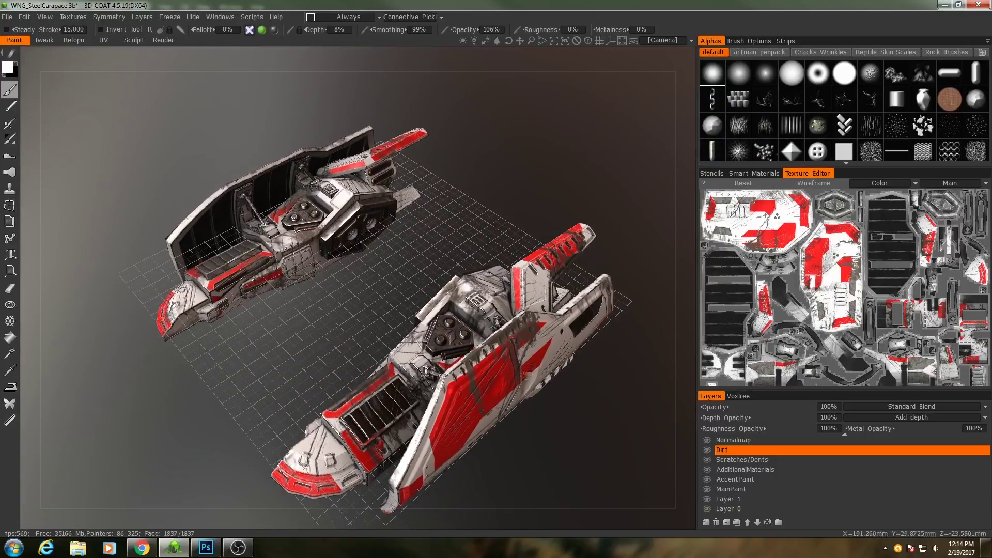
scroll(717, 461, up, 2)
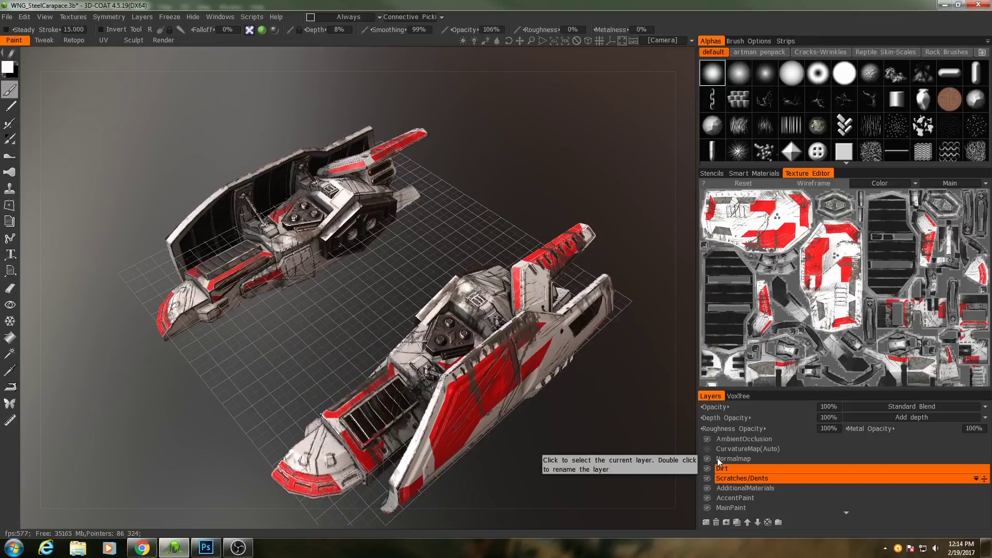
scroll(749, 477, down, 2)
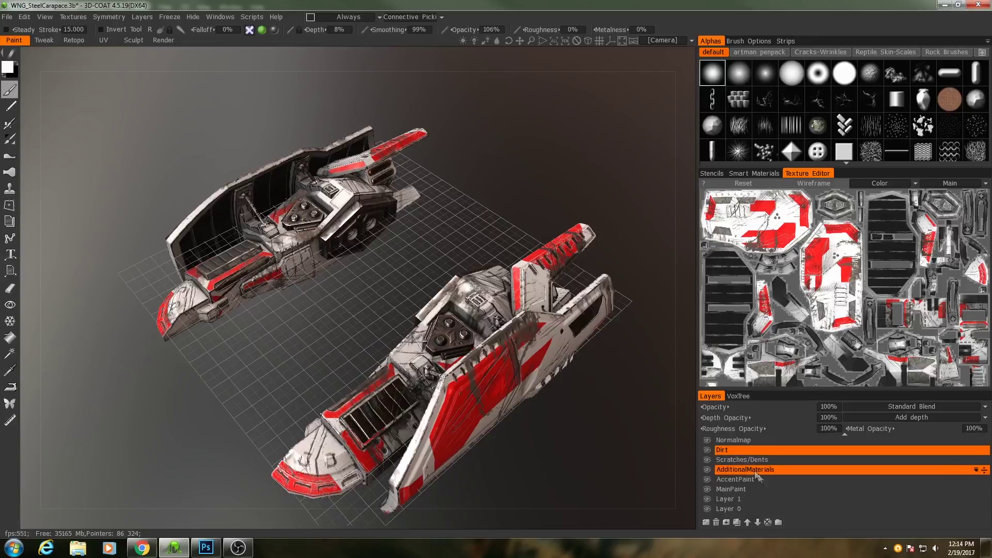
click(707, 480)
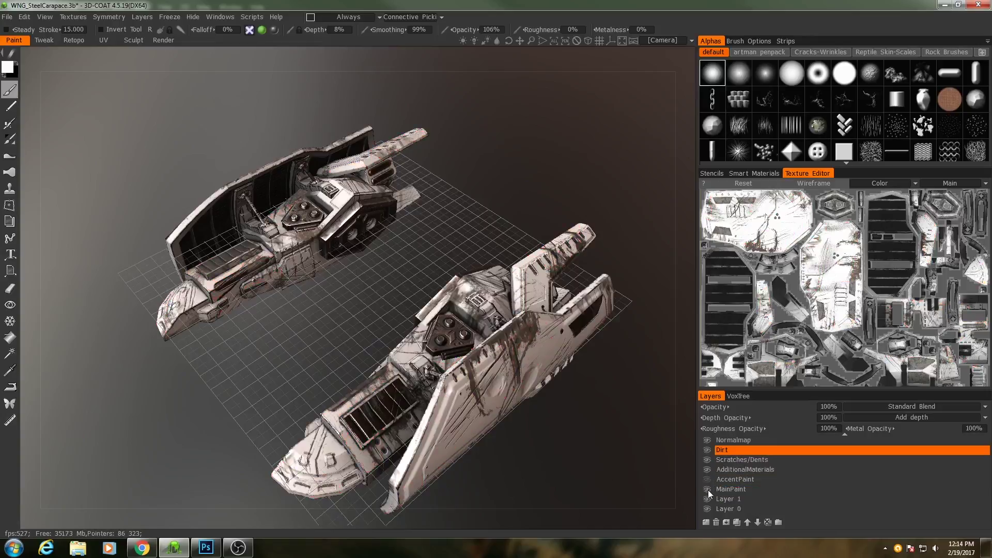
click(707, 489)
- Compare the texture with the AmbientOcclusion layer hidden and shown, and leave that layer hidden
scroll(708, 449, up, 2)
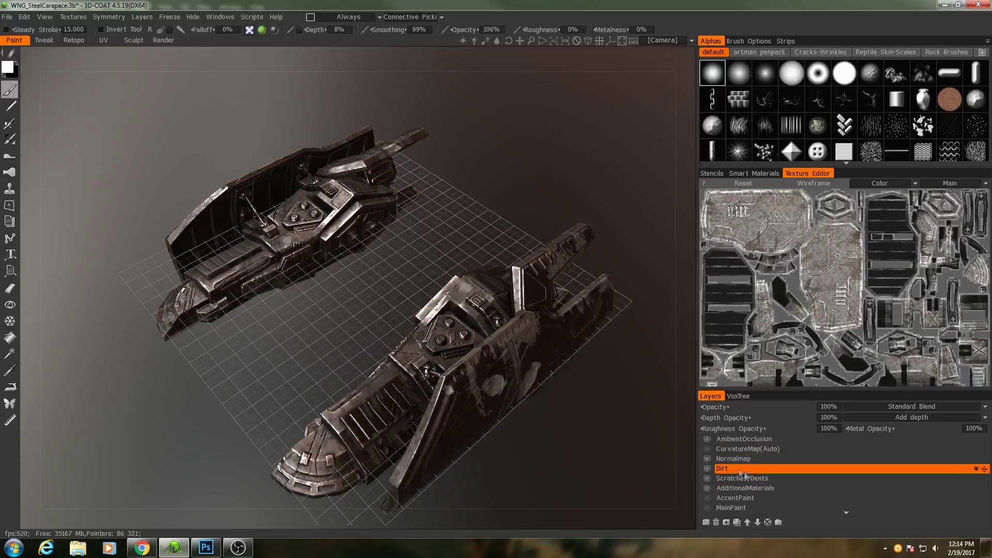
click(708, 439)
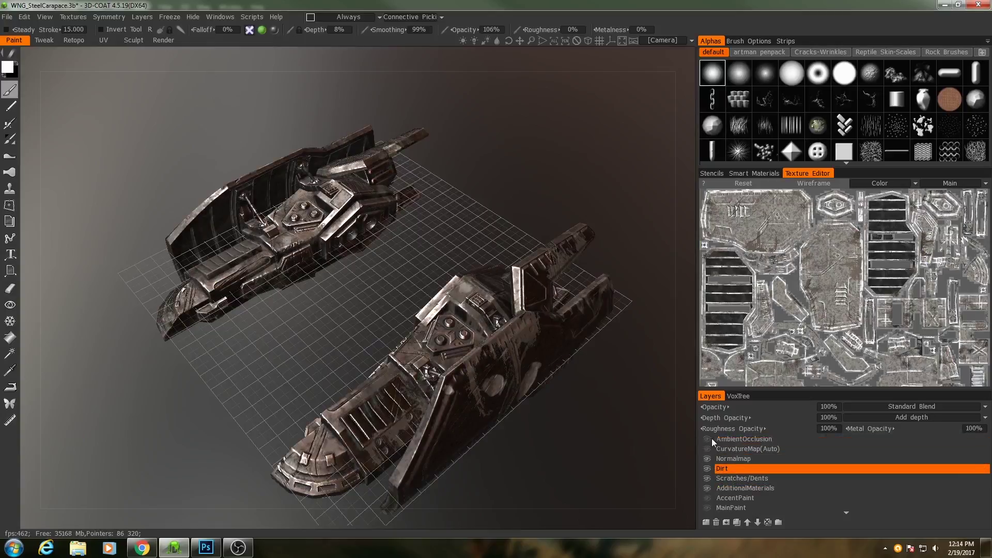
click(707, 440)
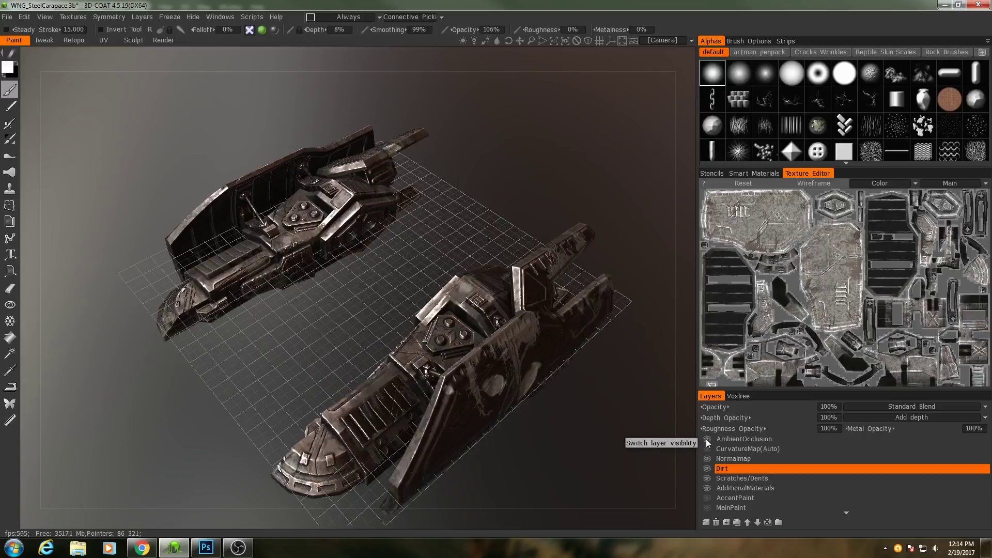
click(707, 442)
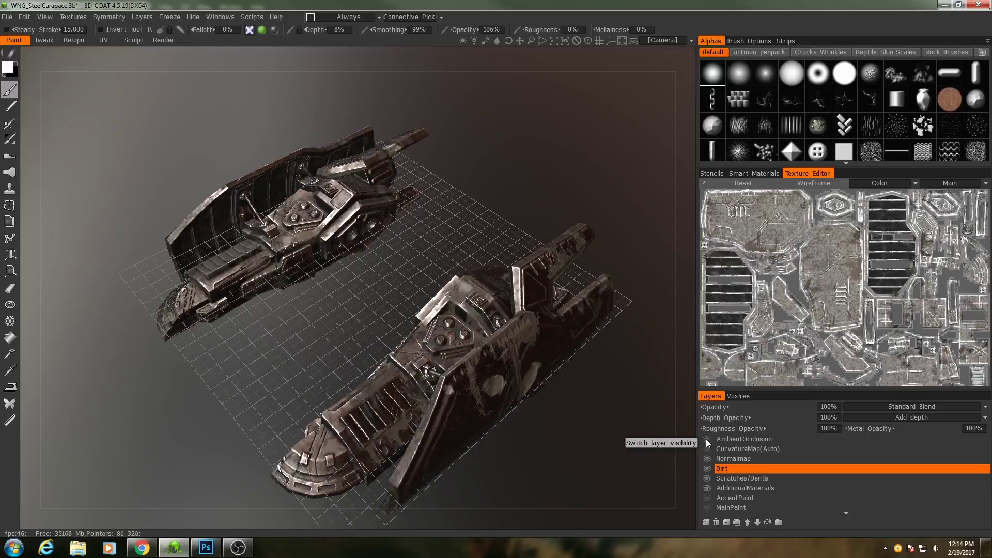
- Examine the wings' bare steel surfaces from the side and above, and review the remaining texture layers
drag(546, 440, 480, 394)
middle_drag(481, 394, 449, 382)
alt+drag(449, 381, 418, 317)
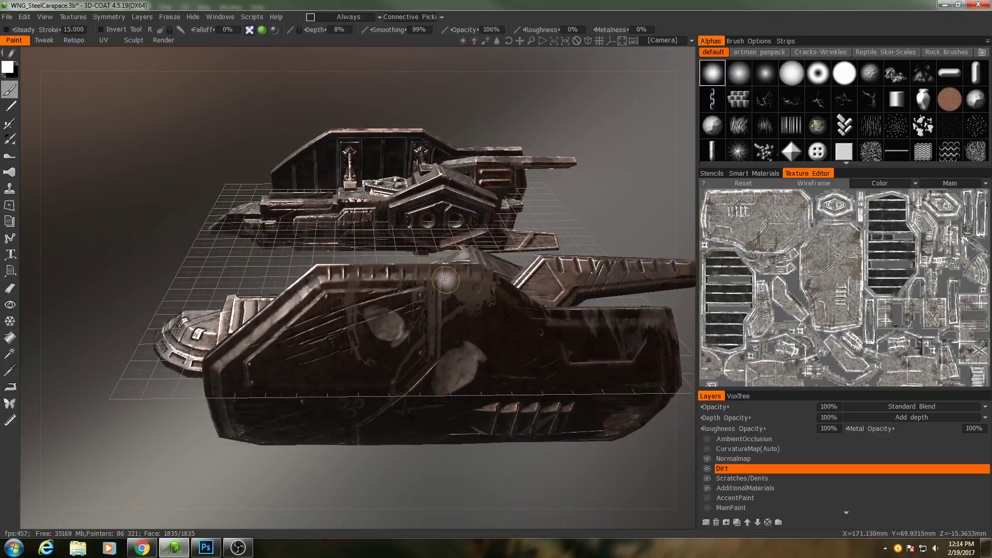
alt+right_drag(464, 315, 492, 332)
drag(492, 331, 482, 341)
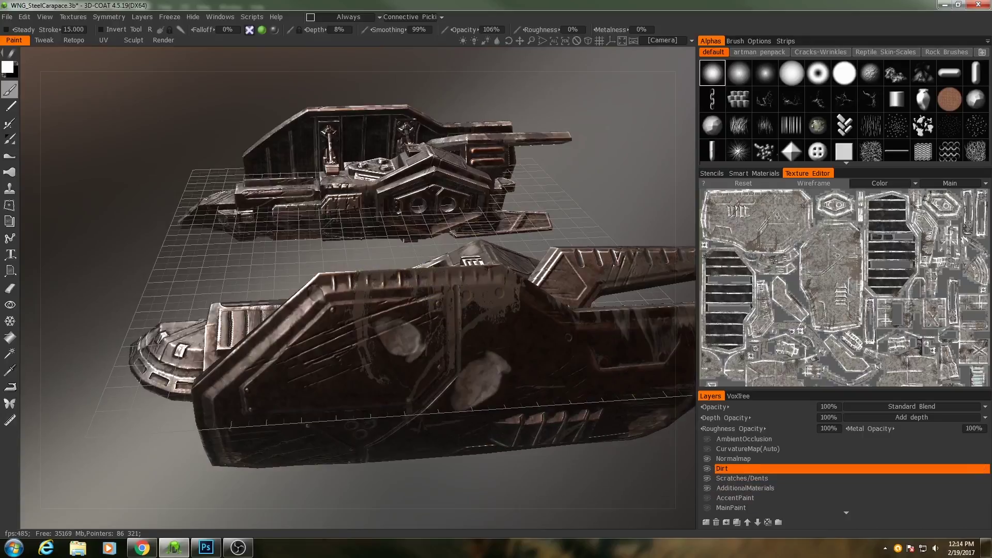
alt+drag(482, 291, 507, 329)
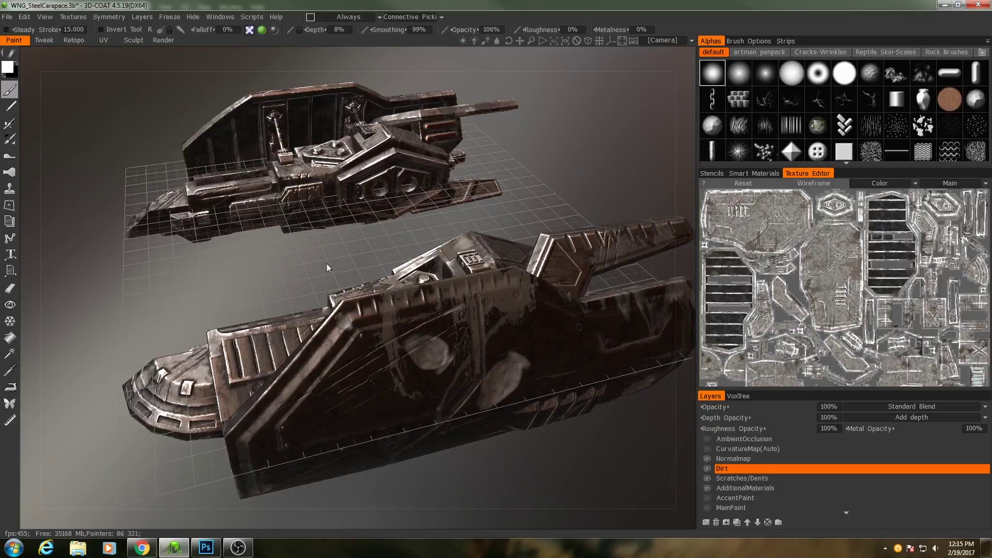
ctrl+click(744, 488)
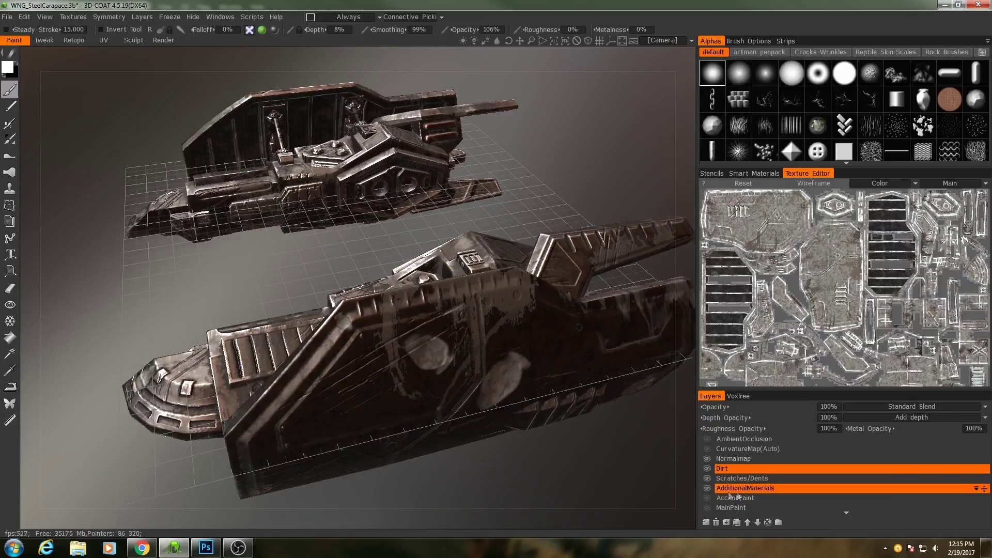
scroll(730, 496, down, 2)
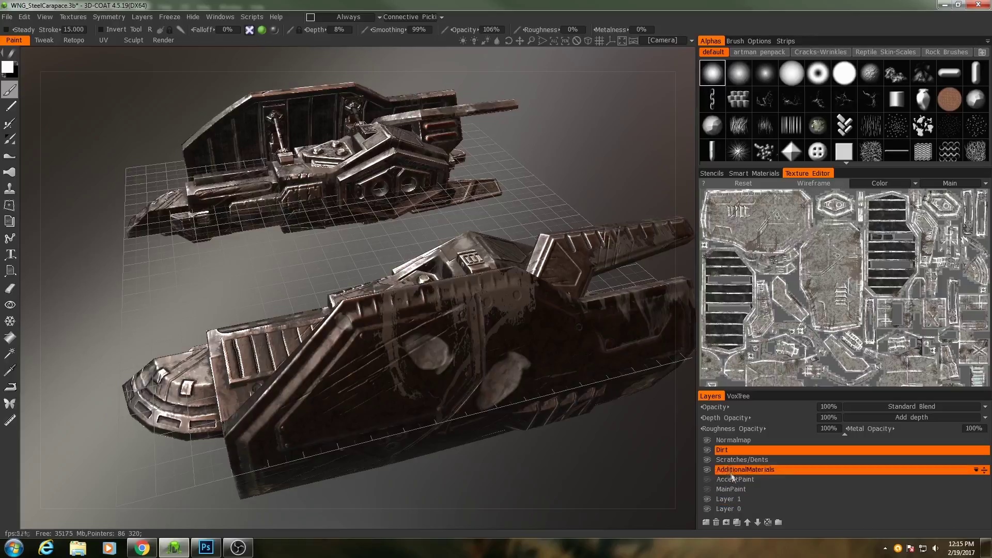